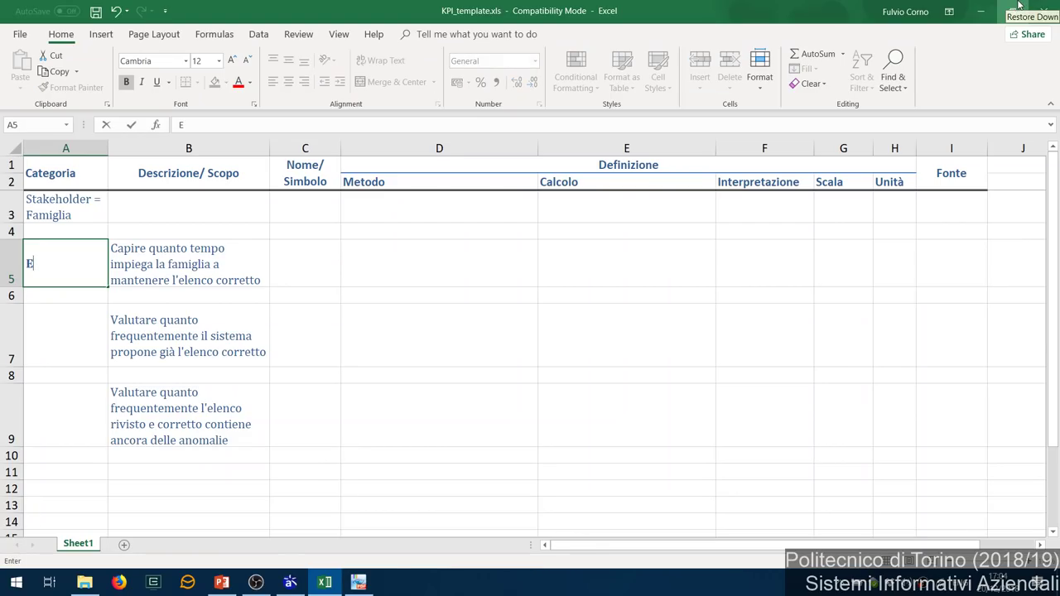
# Enter "Efficiency/Productivity/Human Resources" as the category in A5 and widen column A
pyautogui.write('ii')
pyautogui.press('BackSpace')
pyautogui.press('BackSpace')
pyautogui.write('ficiencly')
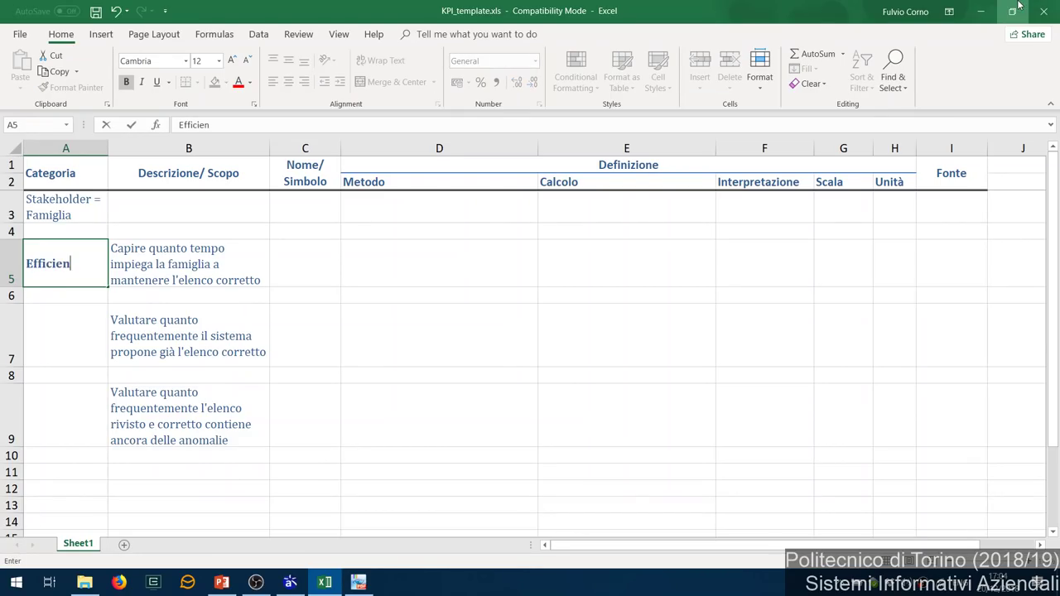
pyautogui.press('BackSpace')
pyautogui.press('BackSpace')
pyautogui.write('y/Productivity/')
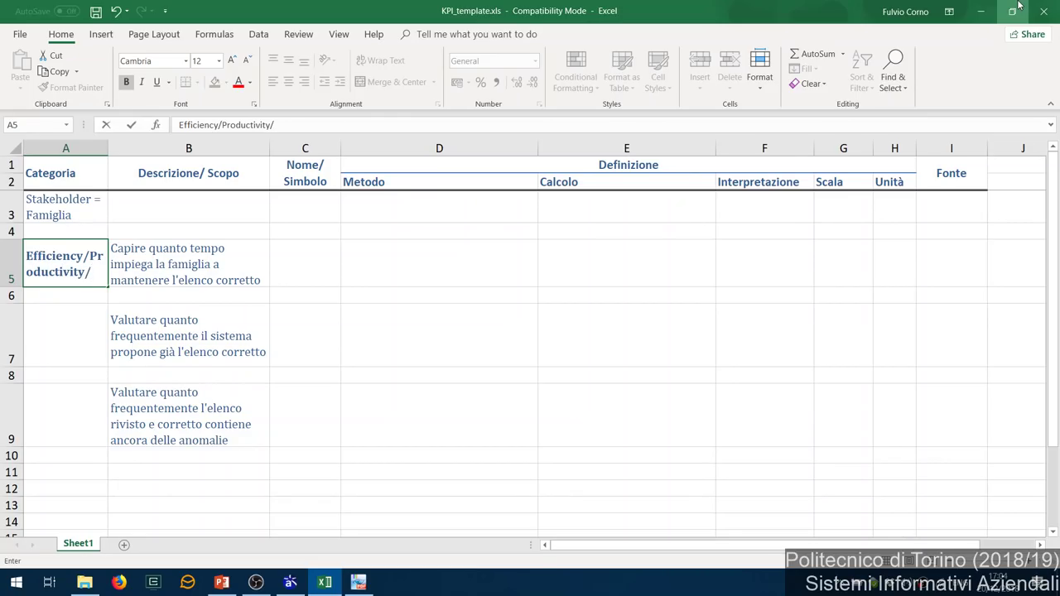
pyautogui.write('Human R')
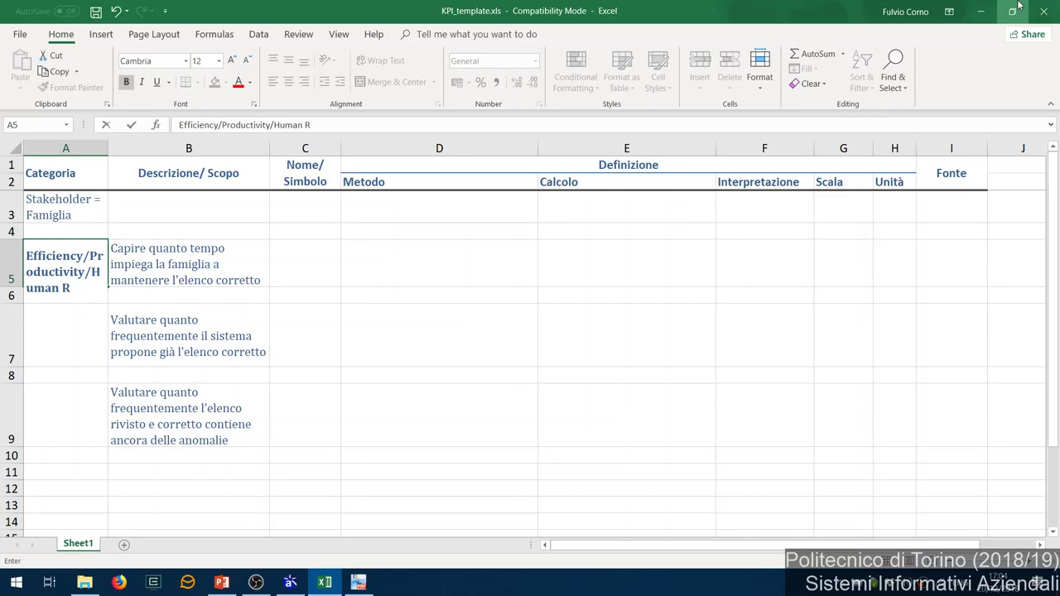
pyautogui.write('esources')
pyautogui.press('Return')
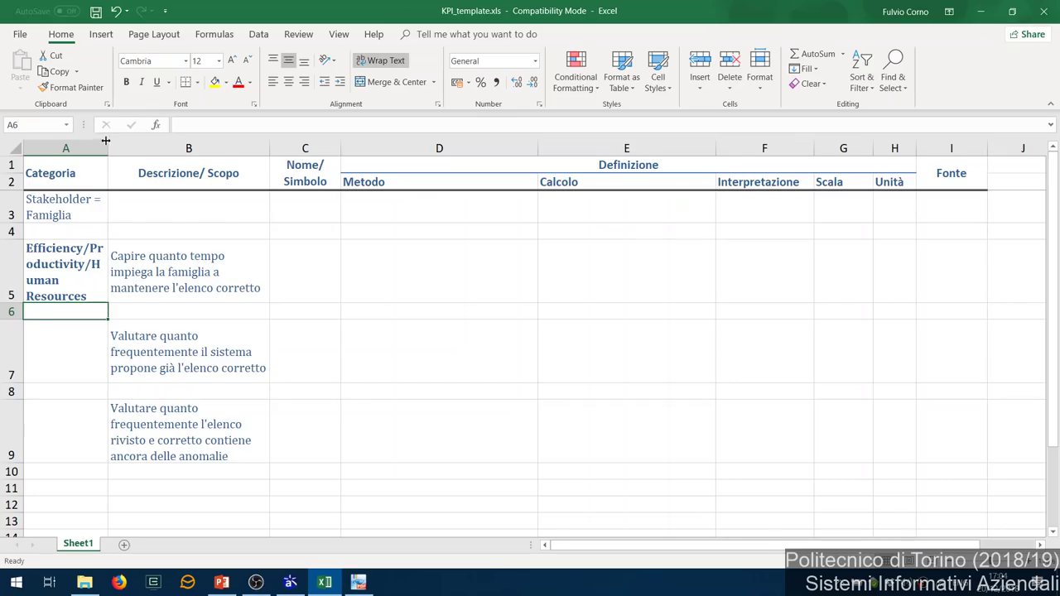
pyautogui.moveTo(104, 145); pyautogui.dragTo(127, 146)
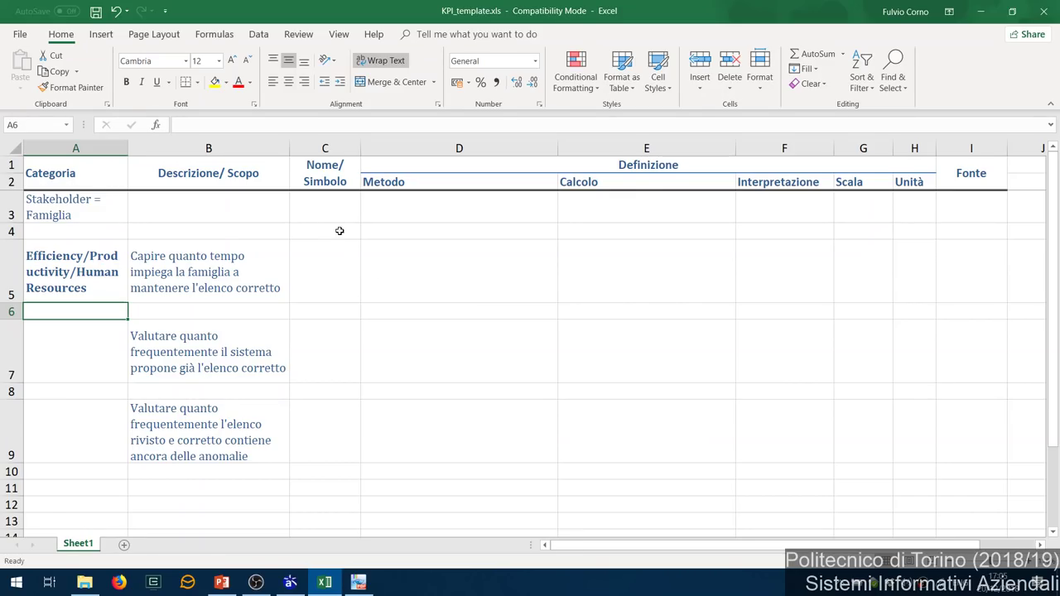
# Enter the method in D5: "Tempo impiegato in media da una famiglia per correggere l'elenco di un figlio"
pyautogui.click(394, 275)
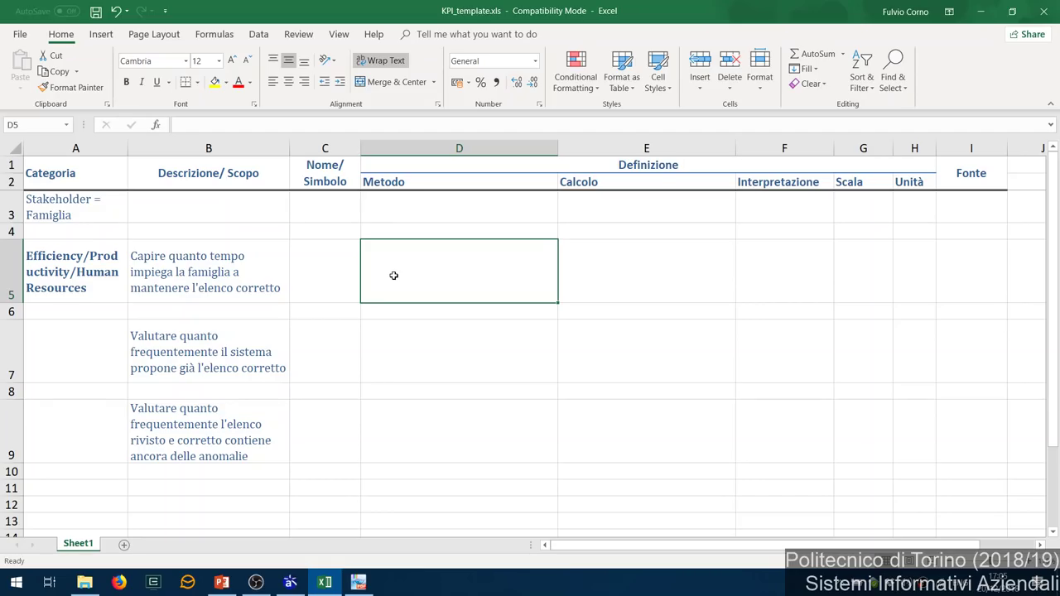
pyautogui.write('Temp')
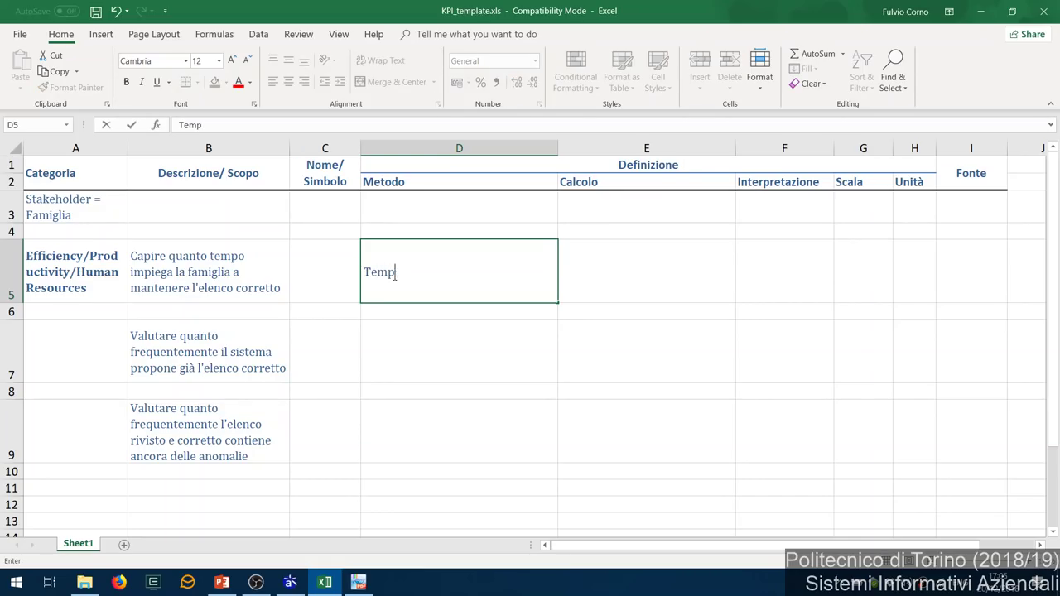
pyautogui.write('o impiegato ine')
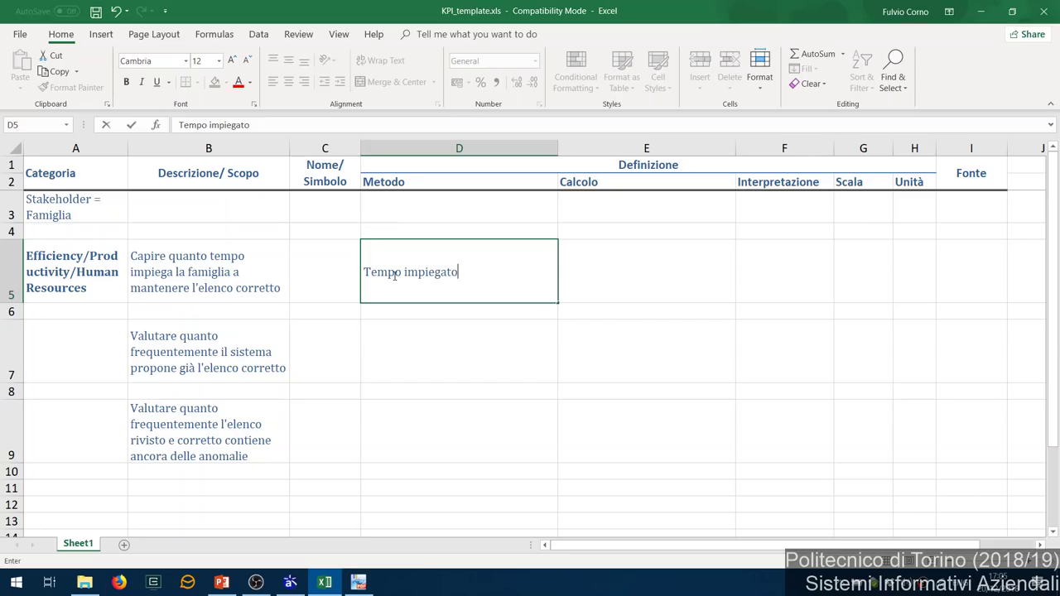
pyautogui.press('BackSpace')
pyautogui.press('BackSpace')
pyautogui.write('media da una ')
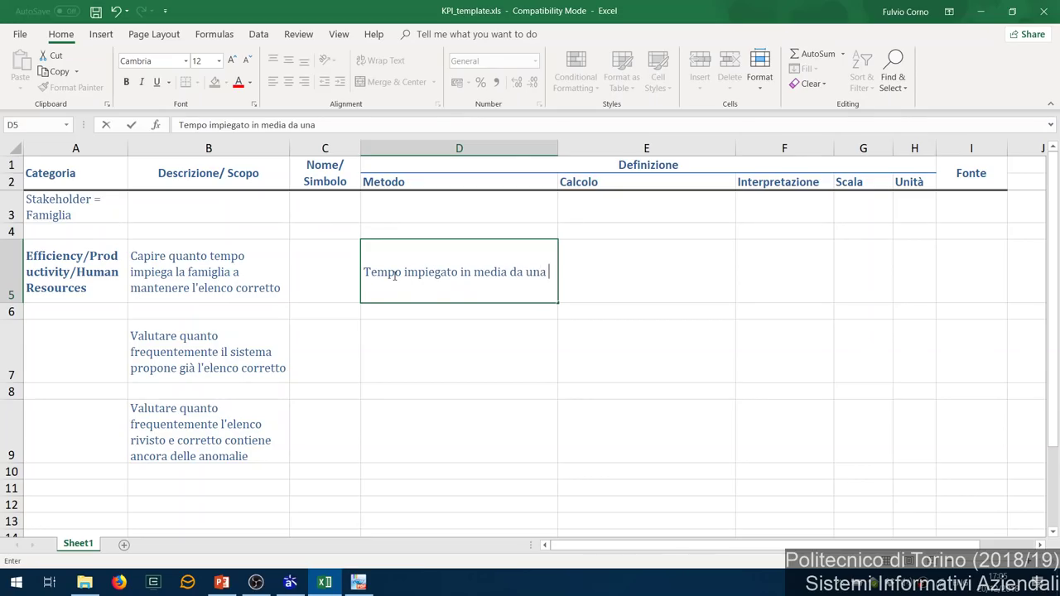
pyautogui.write('famiglia per c')
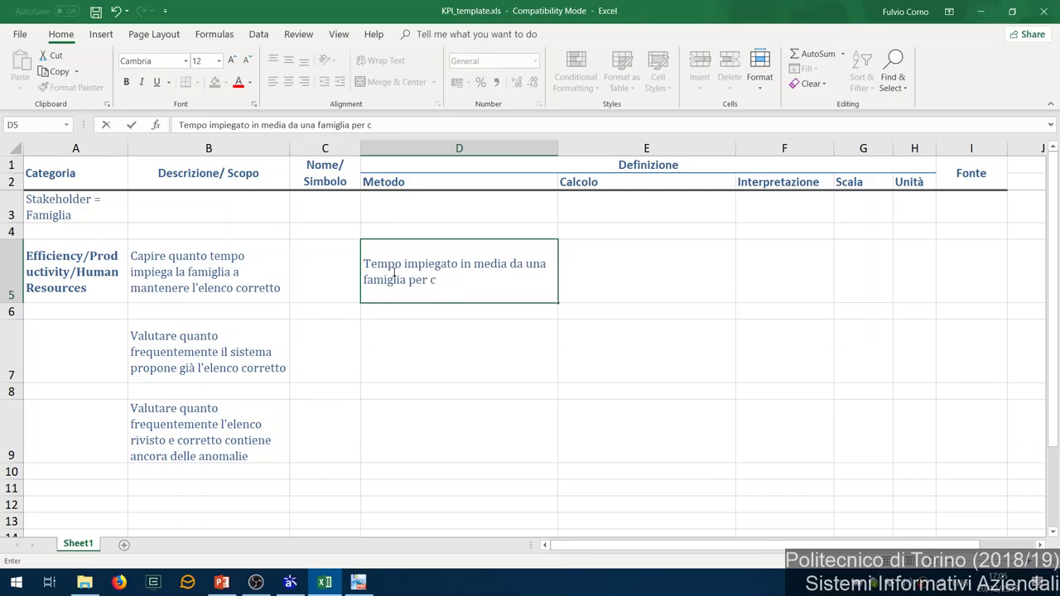
pyautogui.write("orreggere l'eelnco")
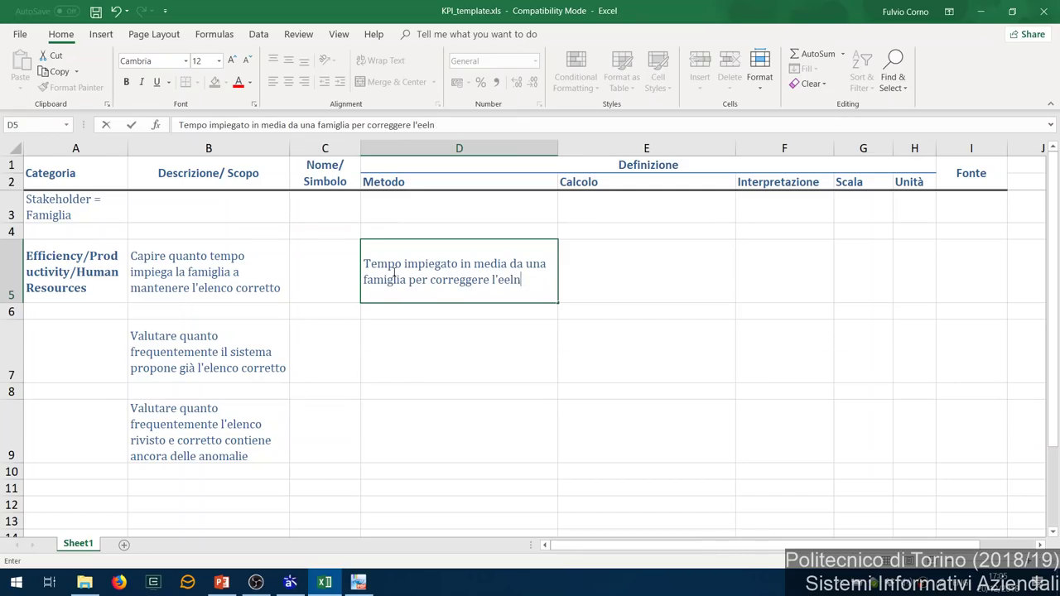
pyautogui.press('BackSpace')
pyautogui.press('BackSpace')
pyautogui.press('BackSpace')
pyautogui.press('BackSpace')
pyautogui.press('BackSpace')
pyautogui.write('lenco di un figlio')
pyautogui.press('Return')
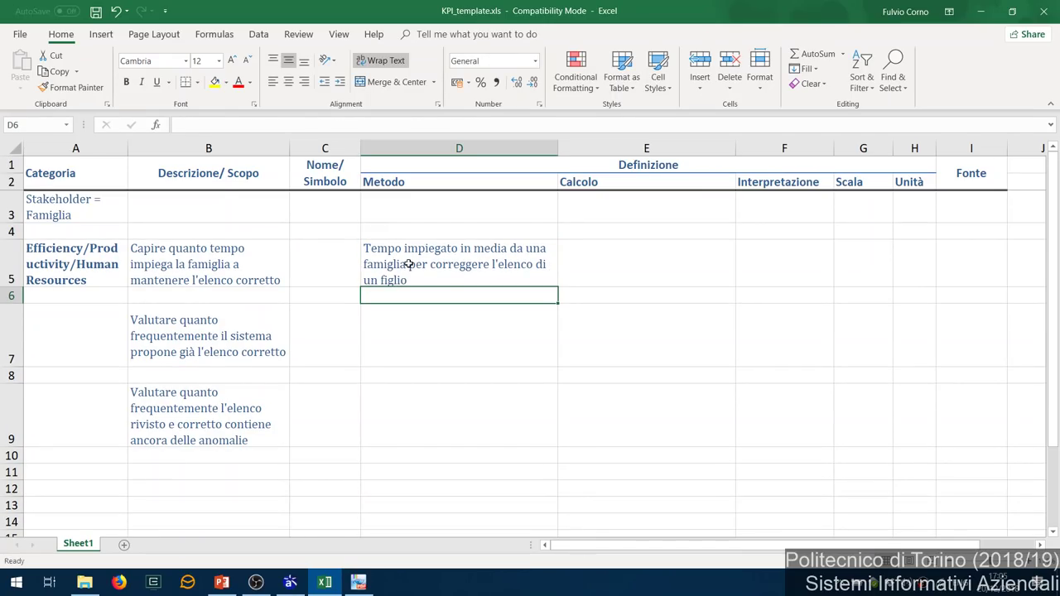
# Enter T_CORR as the indicator's name/symbol in C5
pyautogui.click(398, 269)
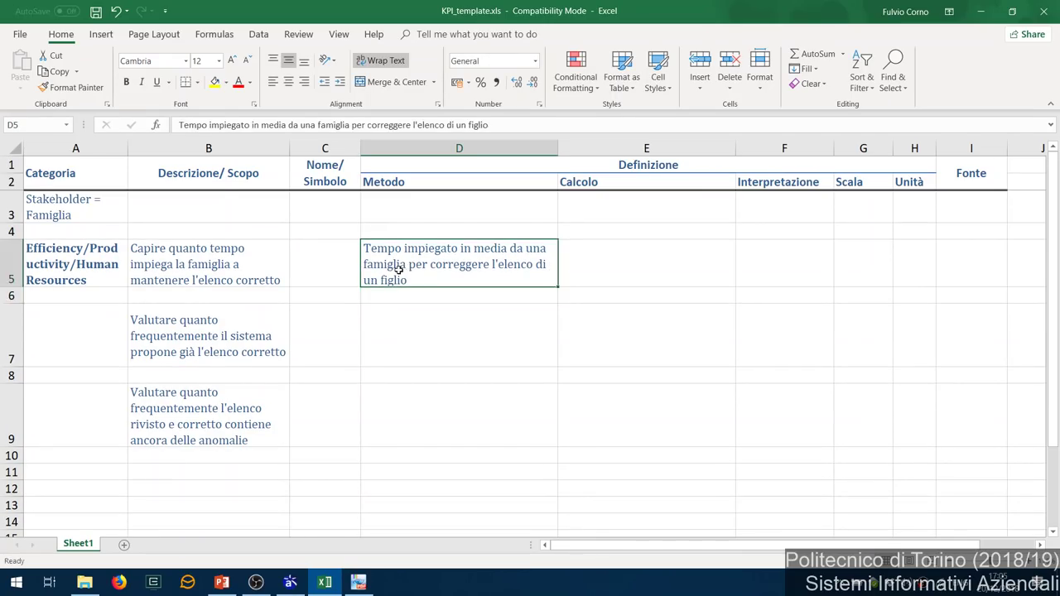
pyautogui.click(236, 264)
pyautogui.click(408, 271)
pyautogui.press('Left')
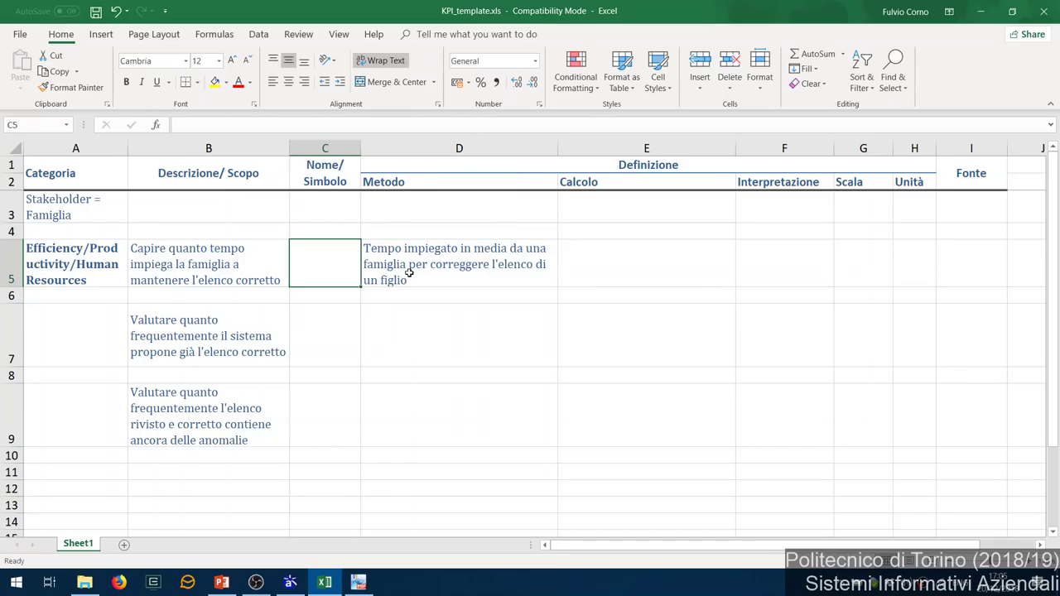
pyautogui.write('T_CO')
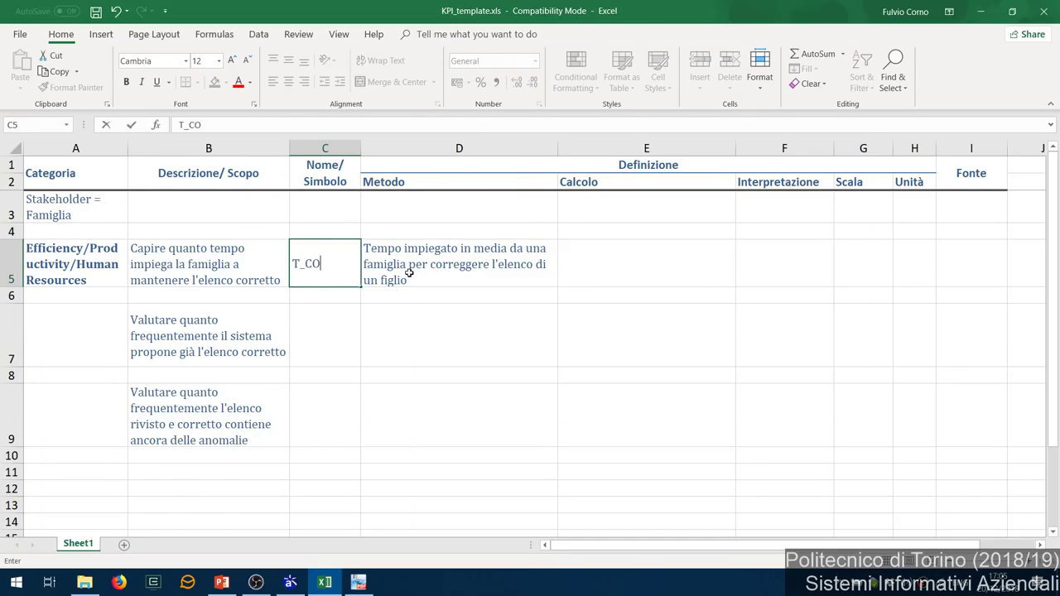
pyautogui.write('RR')
pyautogui.press('Return')
pyautogui.press('Up')
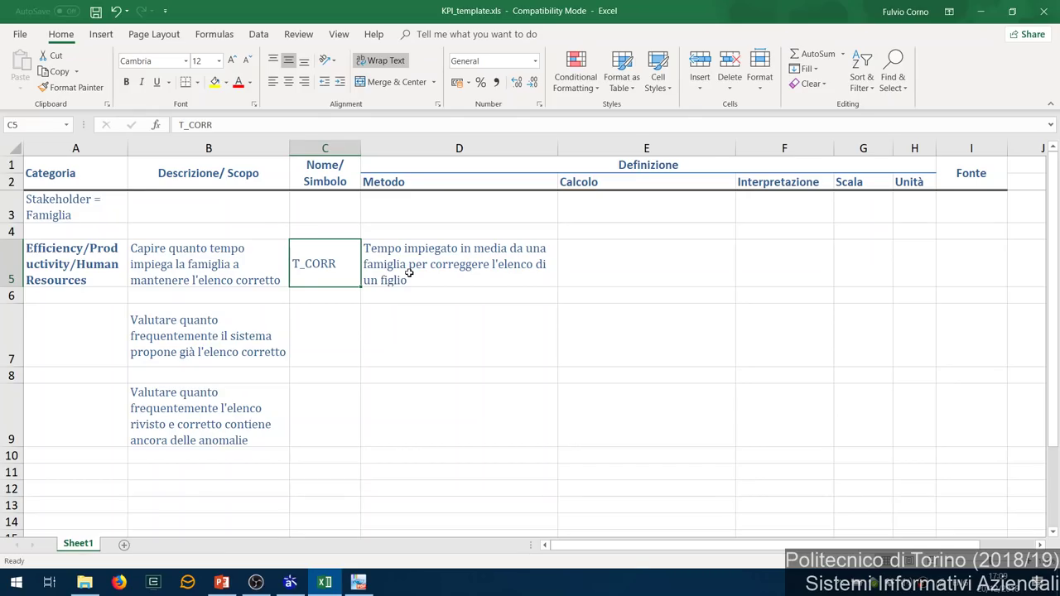
# Insert "confermare o" before "correggere" in the method text in D5
pyautogui.doubleClick(457, 270)
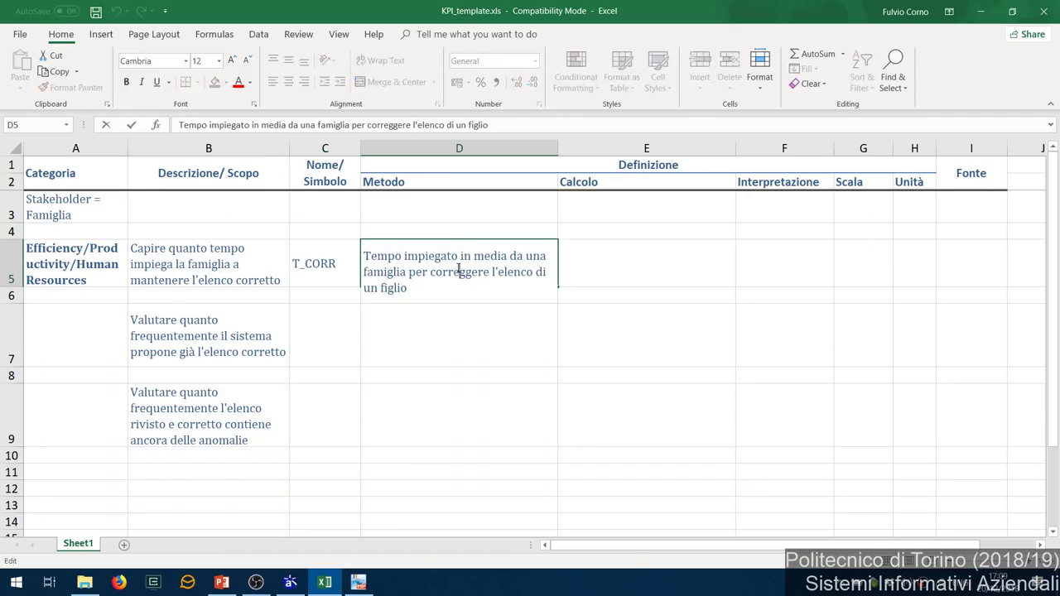
pyautogui.doubleClick(458, 271)
pyautogui.click(471, 271)
pyautogui.click(428, 270)
pyautogui.write('conferma')
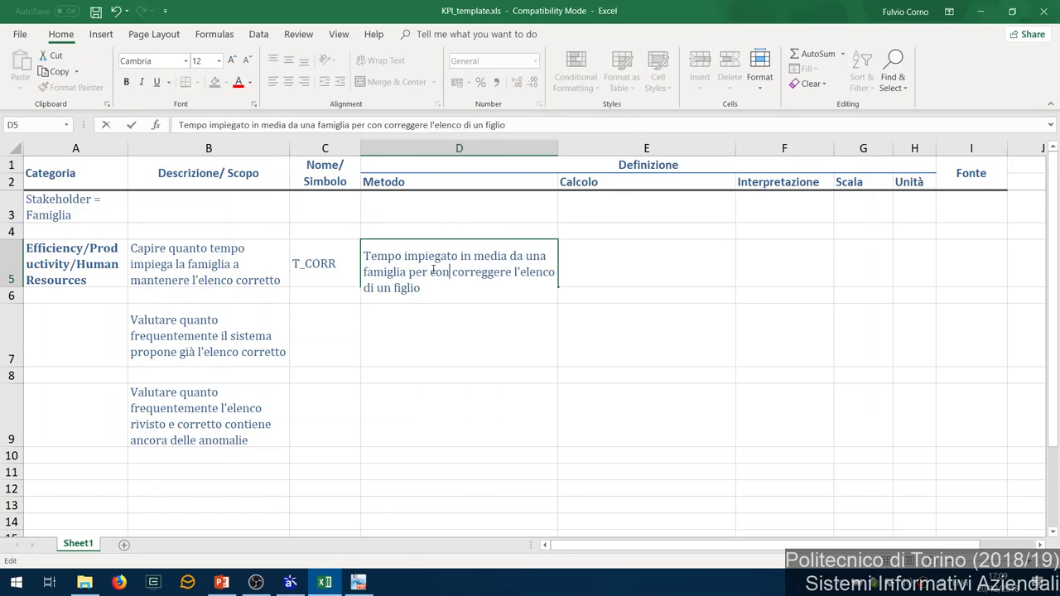
pyautogui.write('re o')
pyautogui.press('Return')
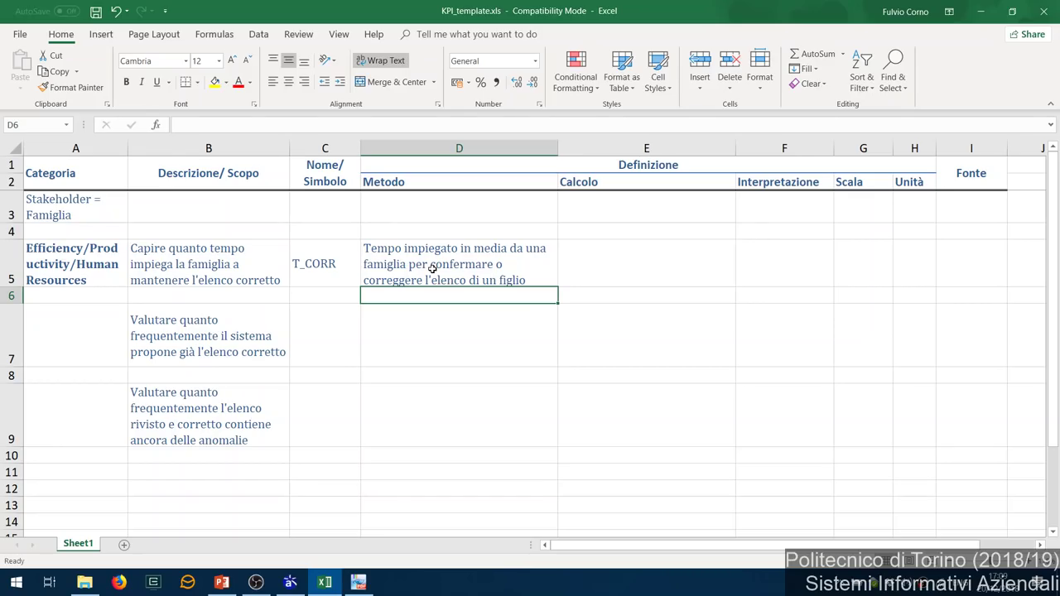
# Switch to Astah and open the "Controllo vaccinazioni" activity diagram listed below the class diagrams
pyautogui.hotkey('alt', 'Tab')
pyautogui.hotkey('alt', 'Tab')
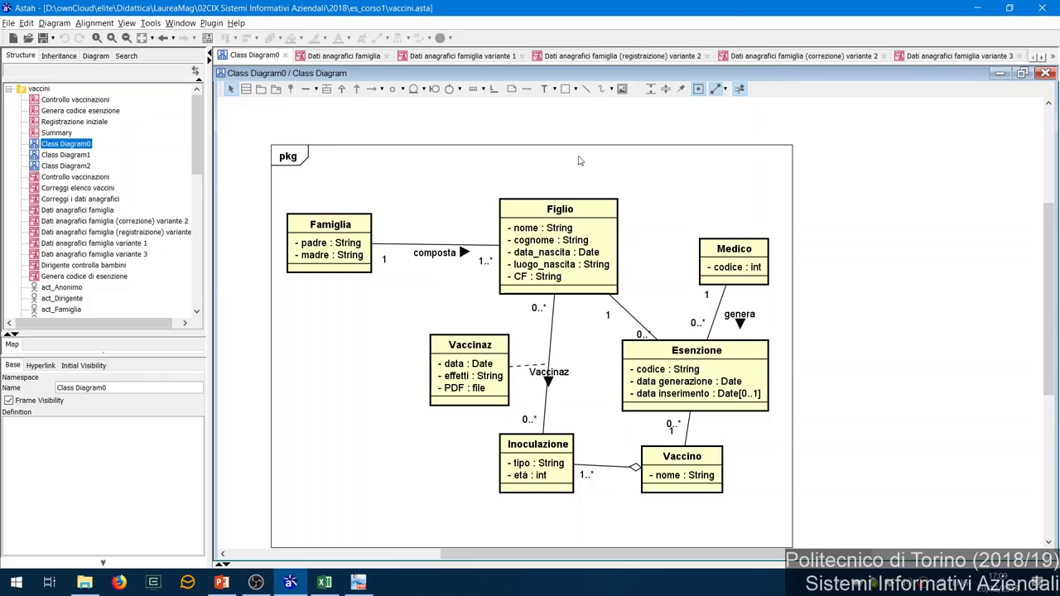
pyautogui.doubleClick(56, 177)
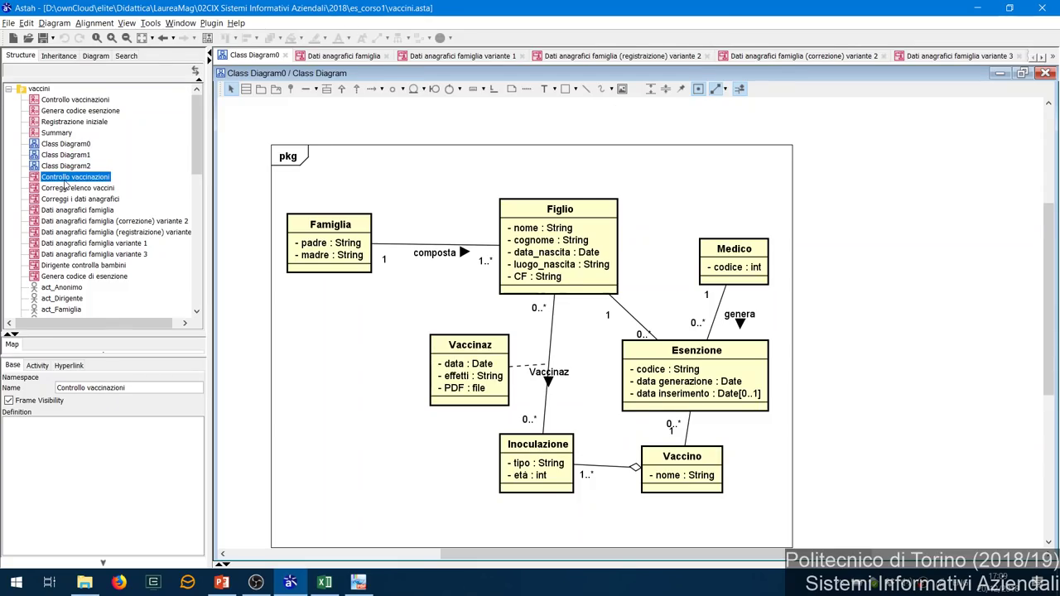
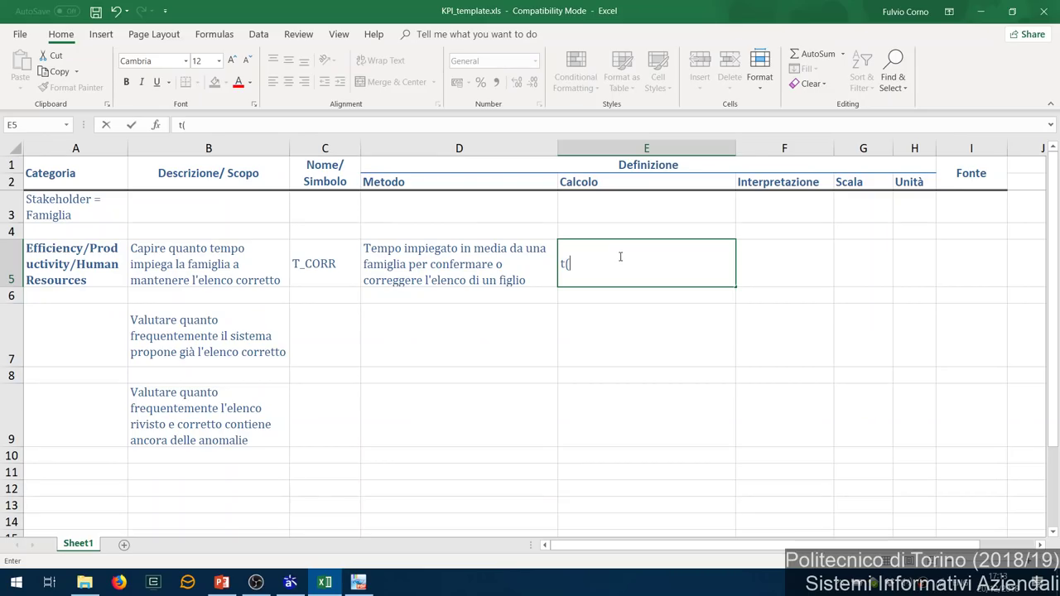
# Enter t(B)-t(A) as the calculation for T_CORR in E5
pyautogui.write(')-T')
pyautogui.press('BackSpace')
pyautogui.write('t(A)')
pyautogui.press('Return')
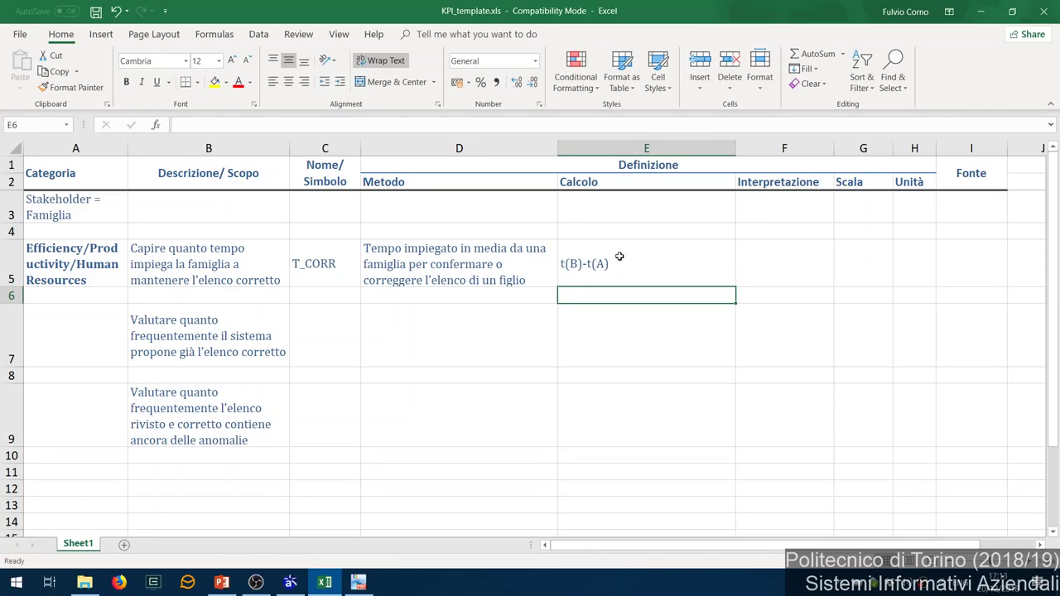
# Enter activity "Controllo Vaccinazioni" as the source of T_CORR in I5, checking the diagram in Astah for reference
pyautogui.press('Up')
pyautogui.press('Right')
pyautogui.press('Right')
pyautogui.press('Right')
pyautogui.press('Right')
pyautogui.write('d')
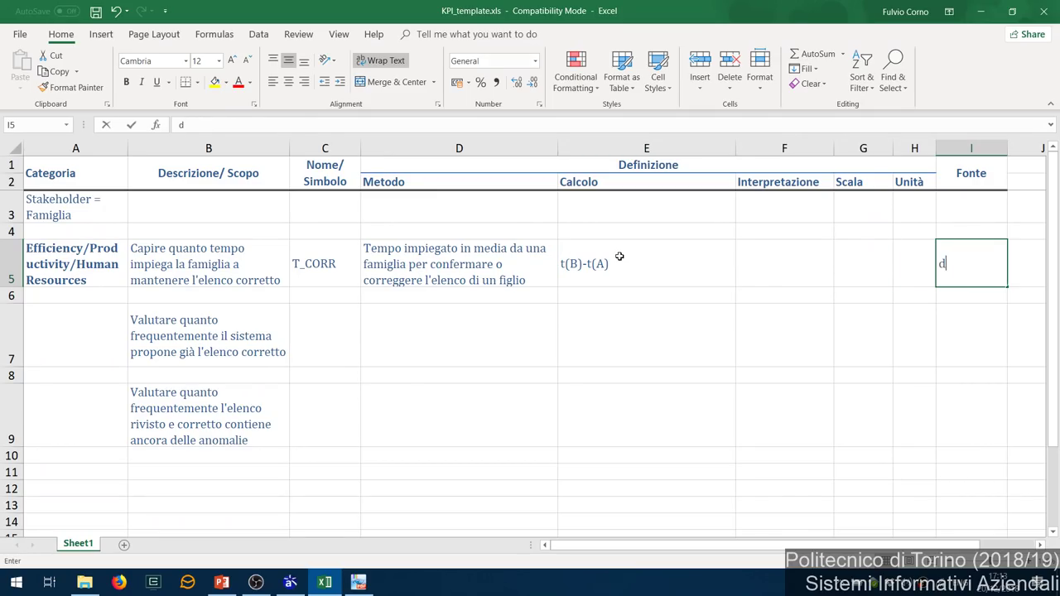
pyautogui.write('ig')
pyautogui.press('BackSpace')
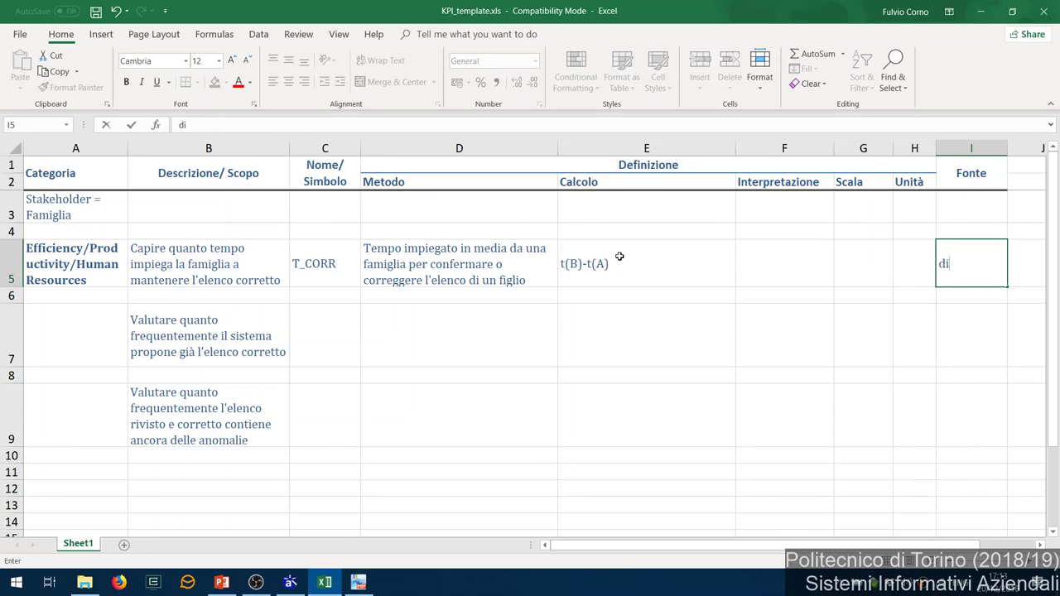
pyautogui.press('BackSpace')
pyautogui.press('BackSpace')
pyautogui.write('activity')
pyautogui.write(' :')
pyautogui.hotkey('alt', 'Tab')
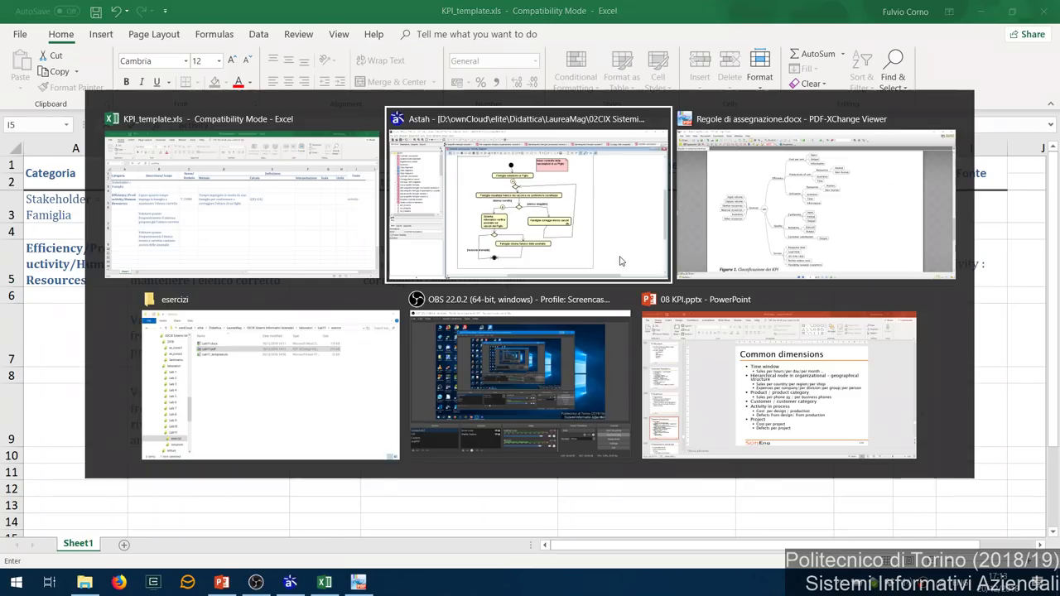
pyautogui.hotkey('alt', 'Tab')
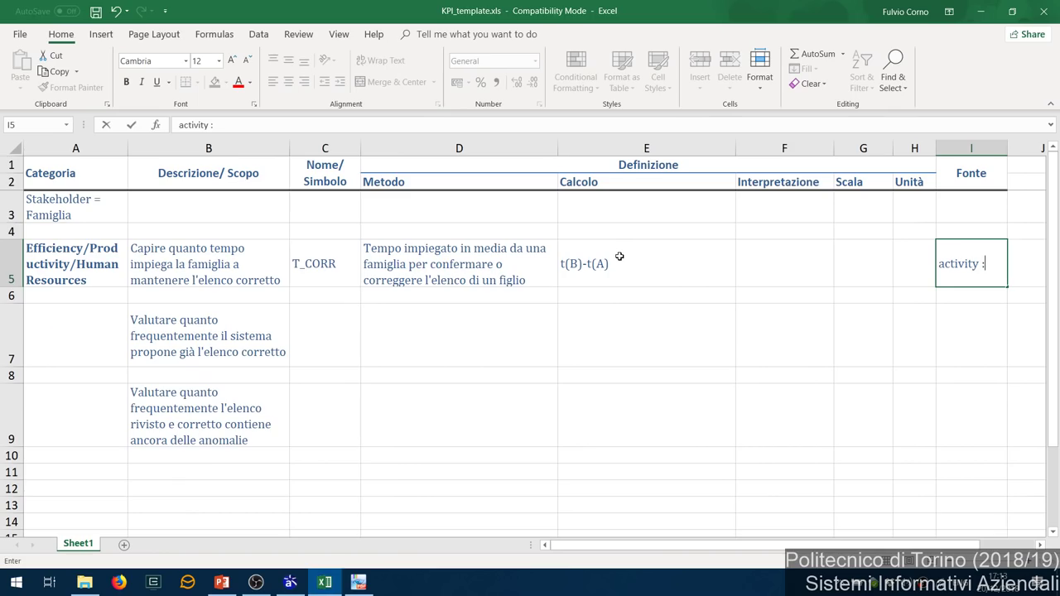
pyautogui.press('BackSpace')
pyautogui.write('"Contro')
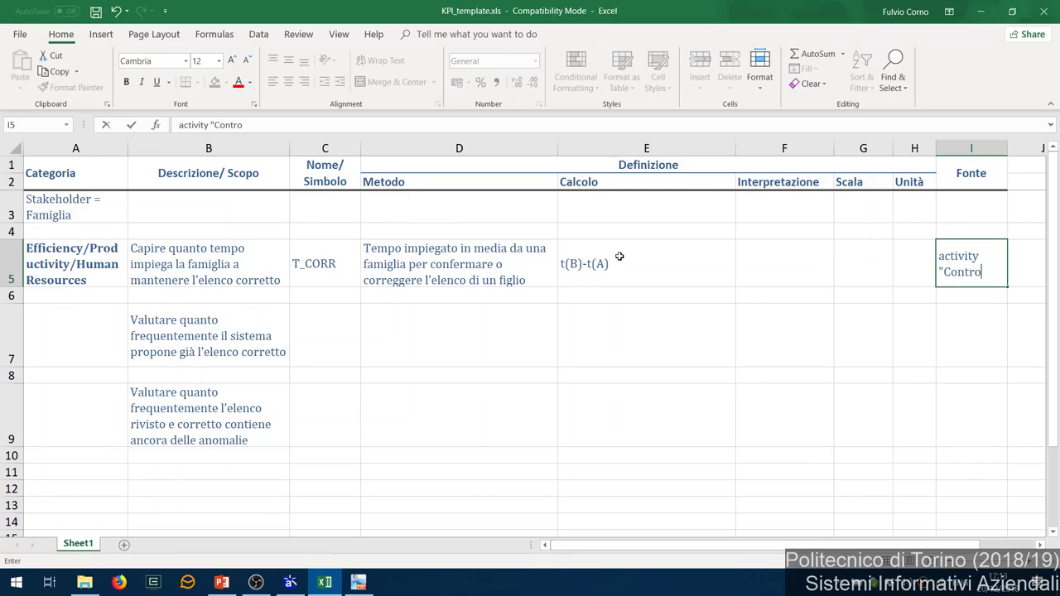
pyautogui.write('llo Vaccinazioni')
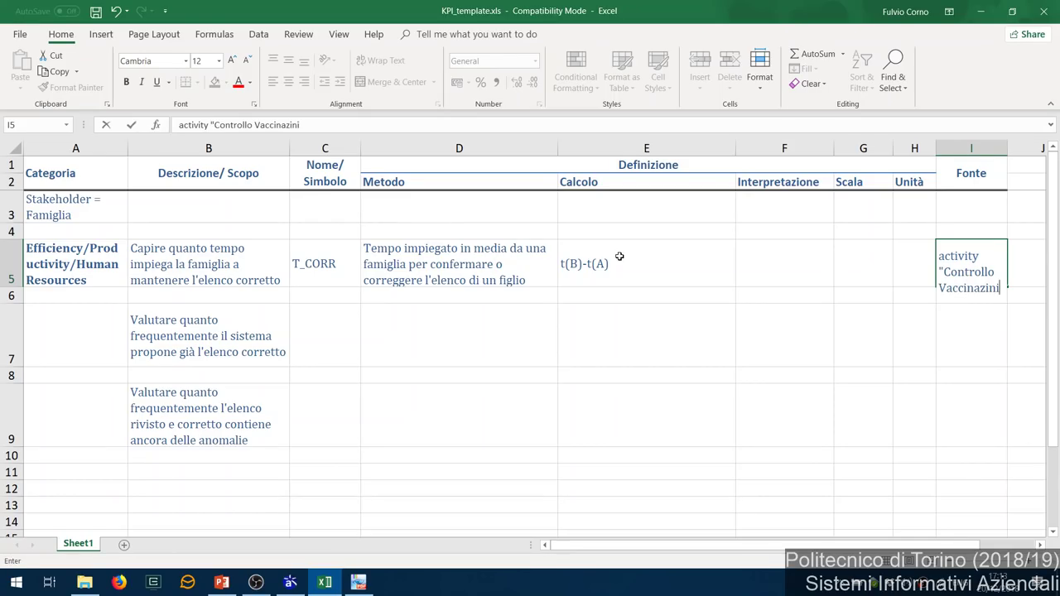
pyautogui.write('{')
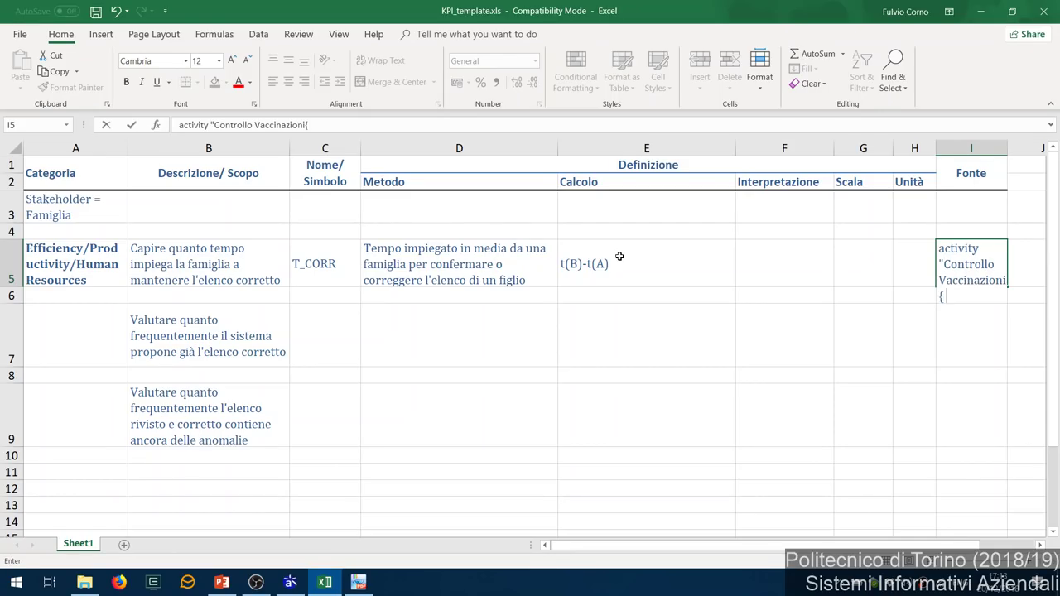
pyautogui.press('BackSpace')
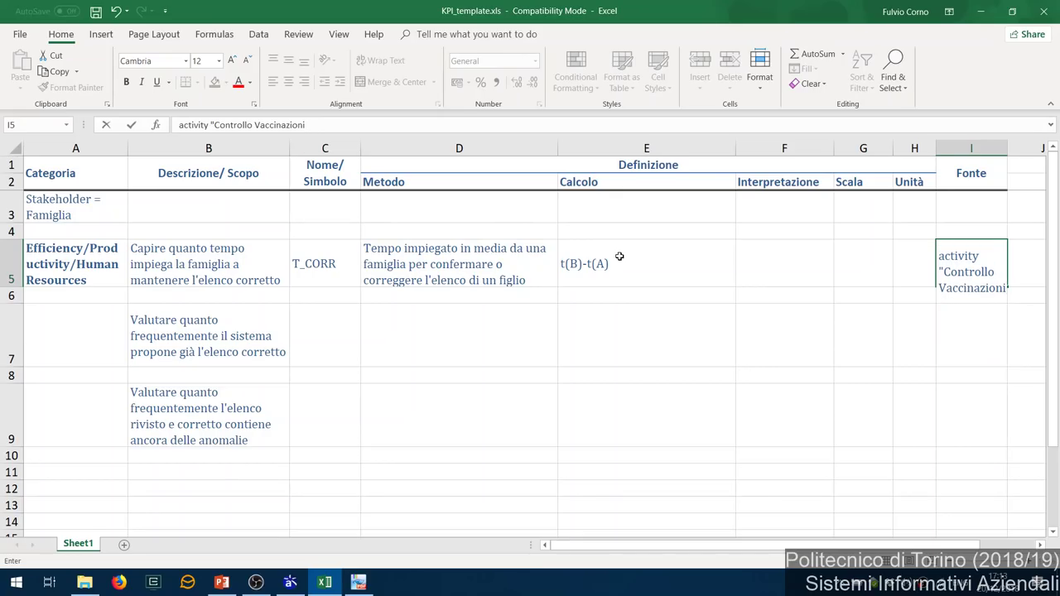
pyautogui.write('"')
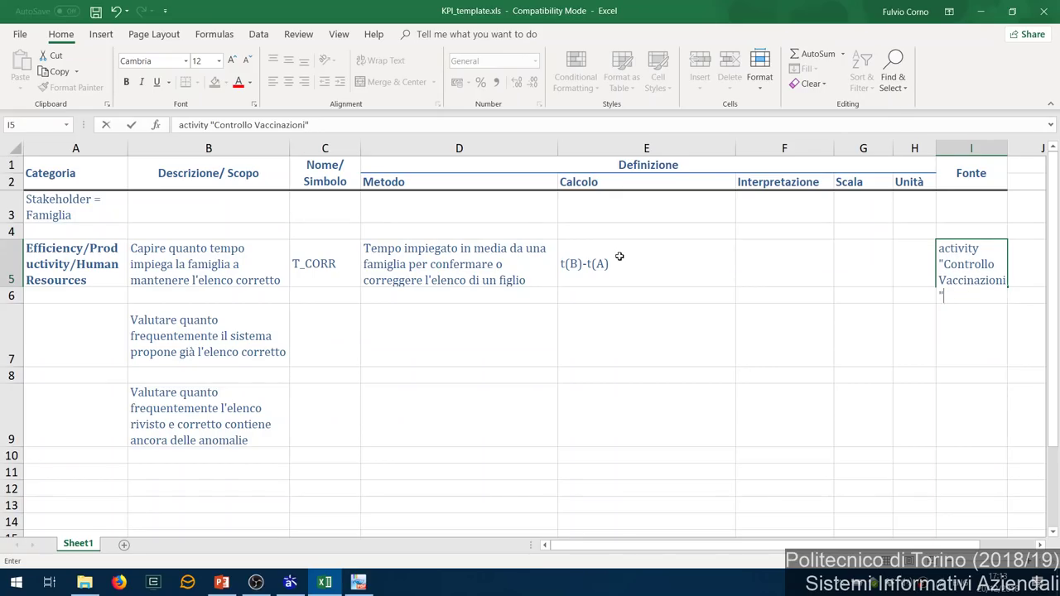
pyautogui.press('Return')
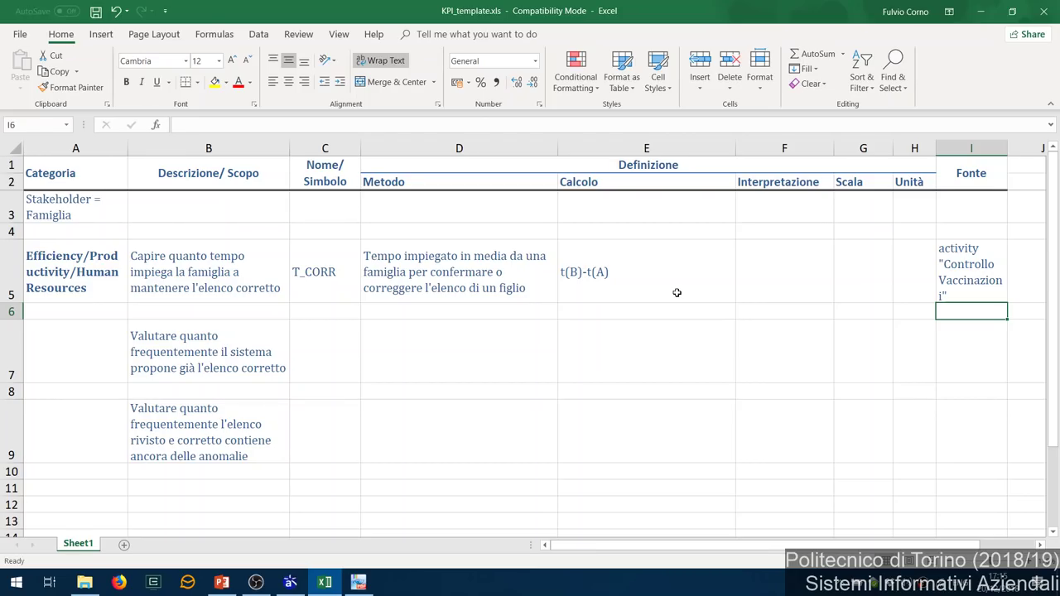
# Enter Ratio as the scale of T_CORR in G5
pyautogui.press('Left')
pyautogui.press('Left')
pyautogui.press('Left')
pyautogui.press('Left')
pyautogui.press('Left')
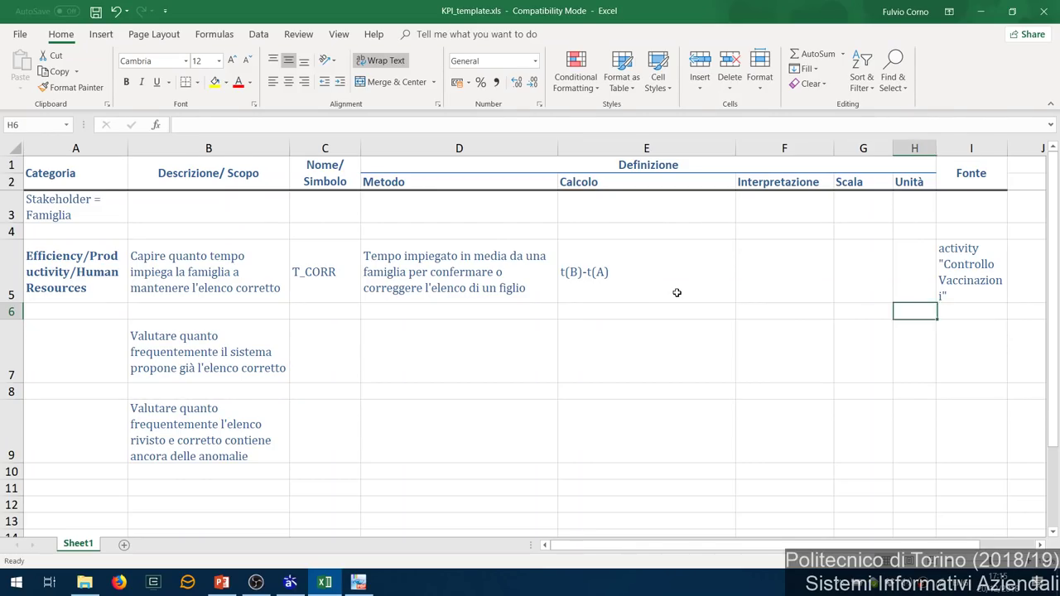
pyautogui.press('Up')
pyautogui.press('Right')
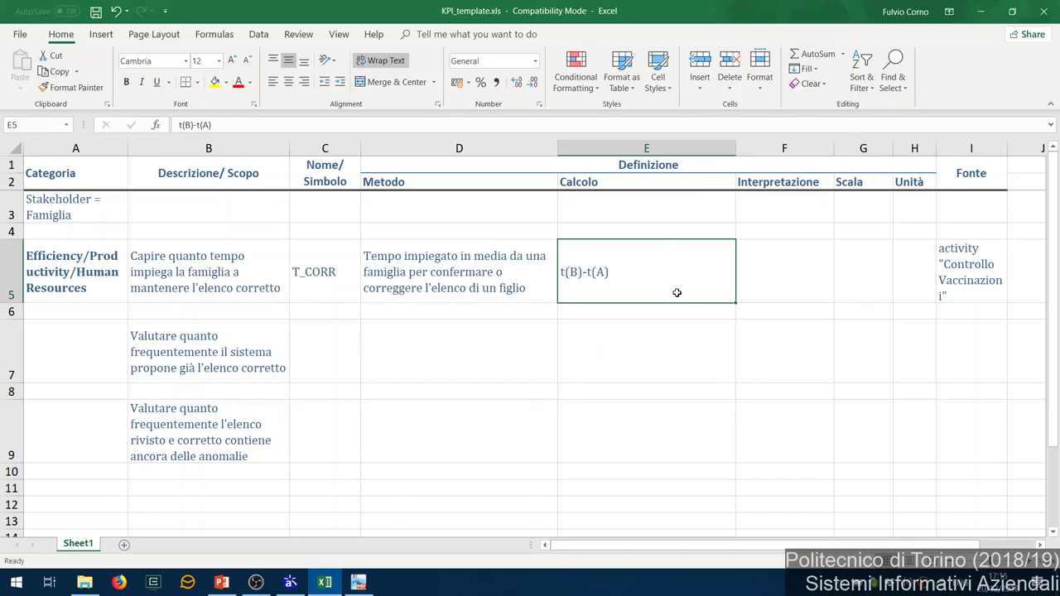
pyautogui.press('Tab')
pyautogui.press('Tab')
pyautogui.write('Rat')
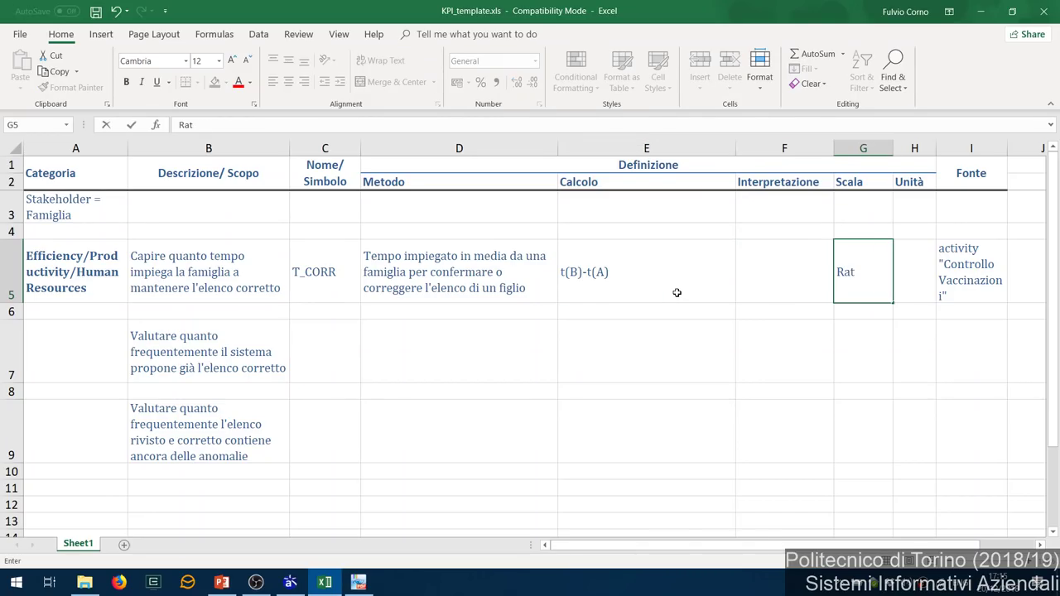
pyautogui.write('io')
pyautogui.press('Return')
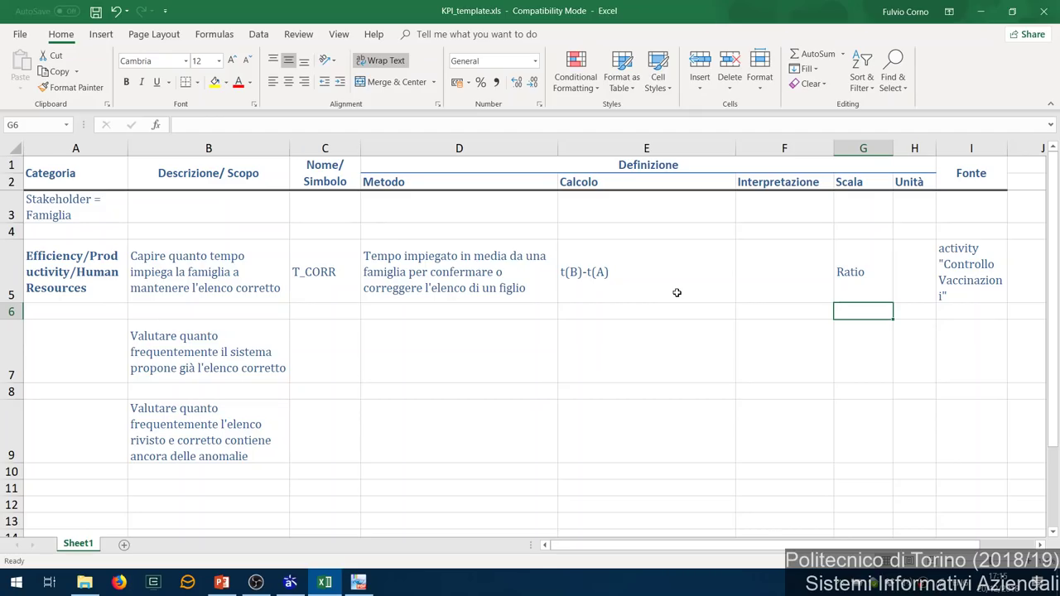
# Turn the T_CORR calculation in E5 into an average, MEDIA(t(B)-t(A))
pyautogui.click(676, 292)
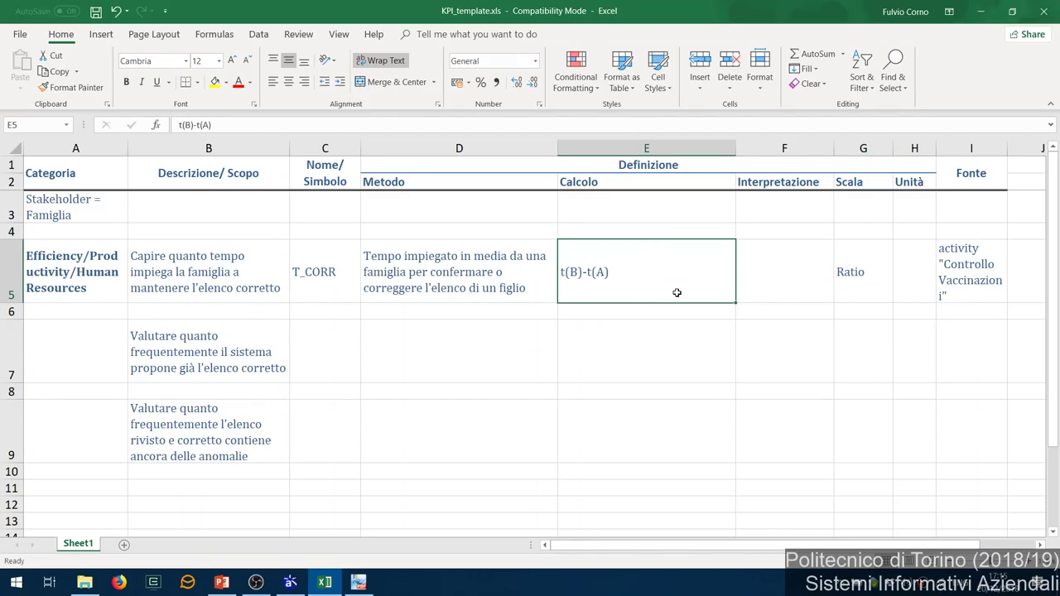
pyautogui.doubleClick(677, 293)
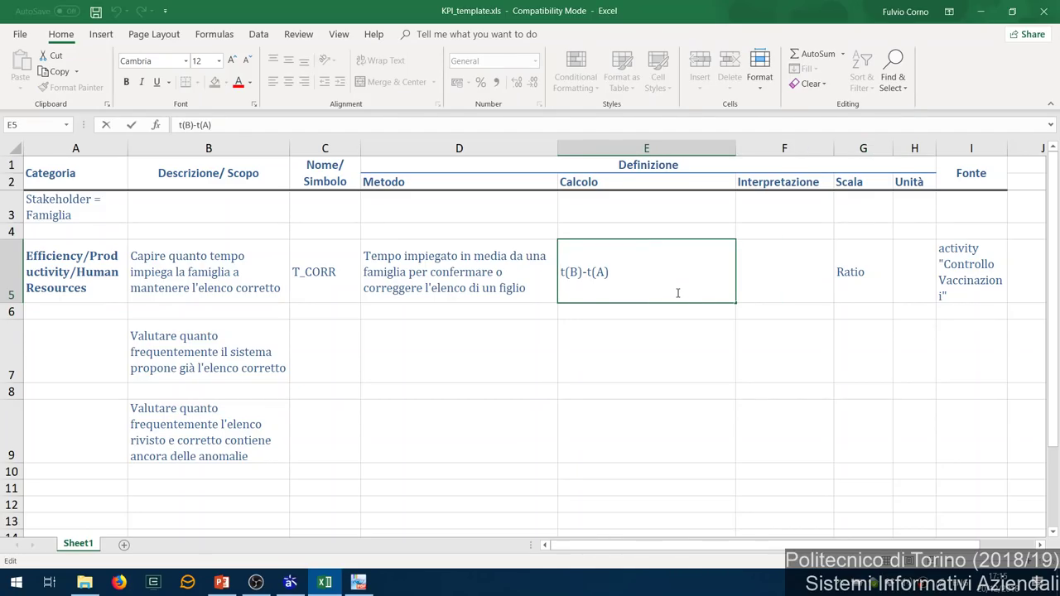
pyautogui.write('MEDIA(t(B')
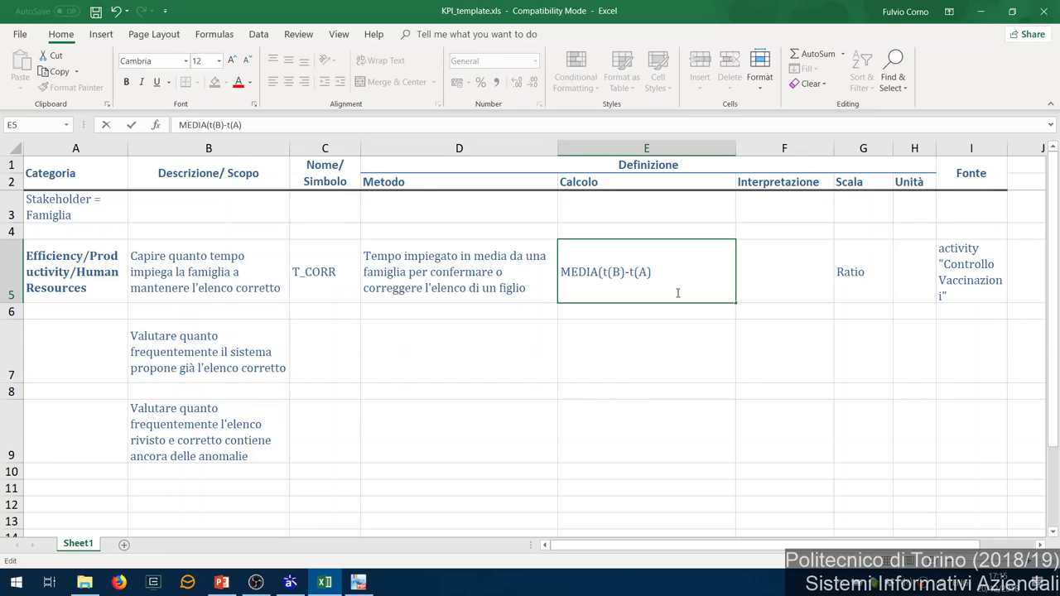
pyautogui.write(')')
pyautogui.press('Return')
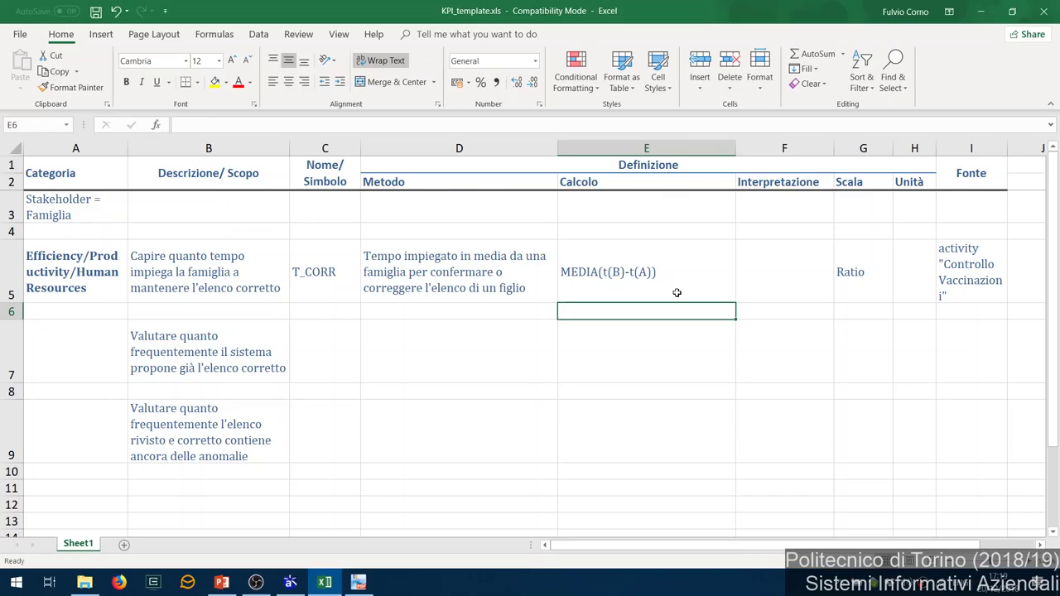
# Enter COUNT( t(B)-t(A) > 5 min) as an alternative calculation in E6
pyautogui.write('COUNT(')
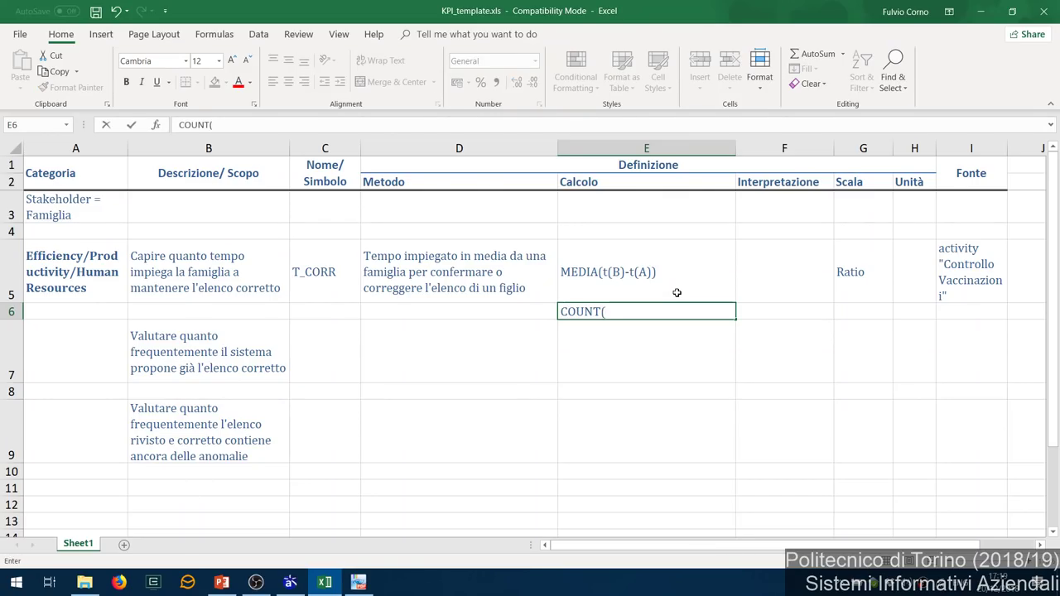
pyautogui.write(' t(B)-t(A) <')
pyautogui.press('BackSpace')
pyautogui.write('> 5 m')
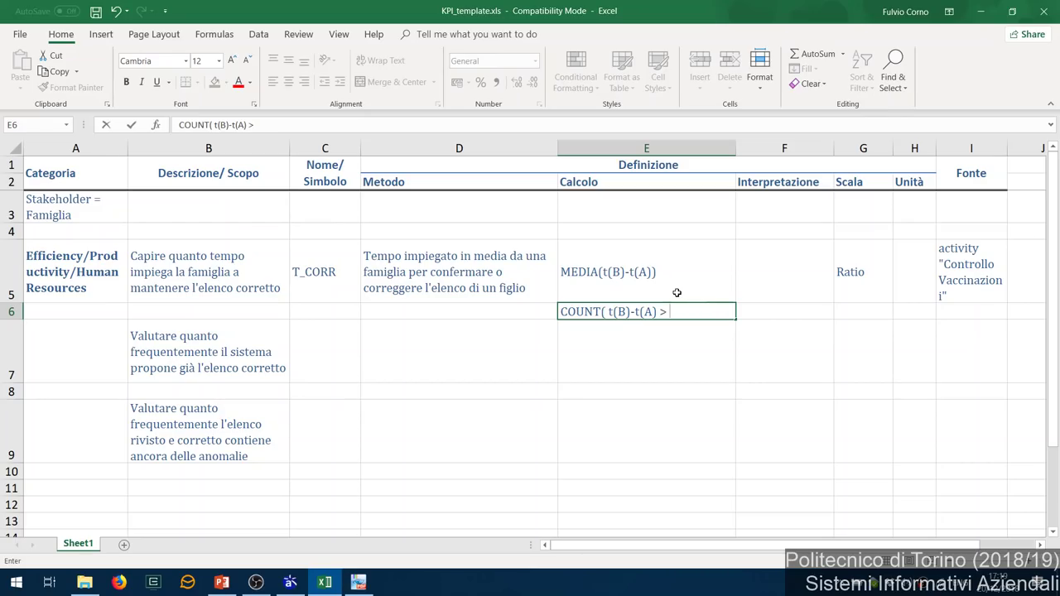
pyautogui.write('in)')
pyautogui.press('Return')
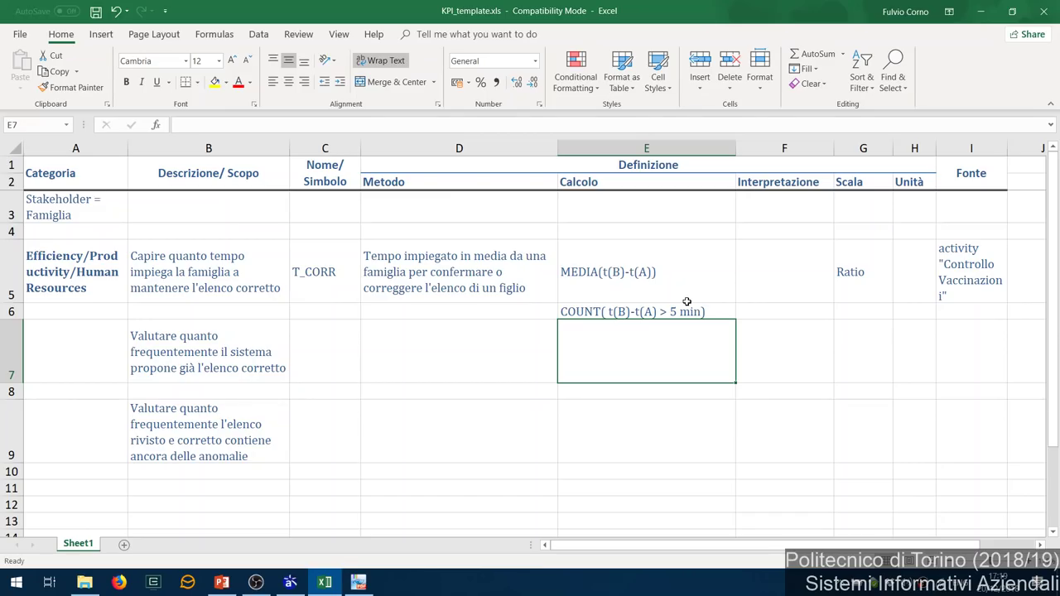
# Extend the calculation in E6 by dividing the count by COUNT(accessi)
pyautogui.doubleClick(707, 312)
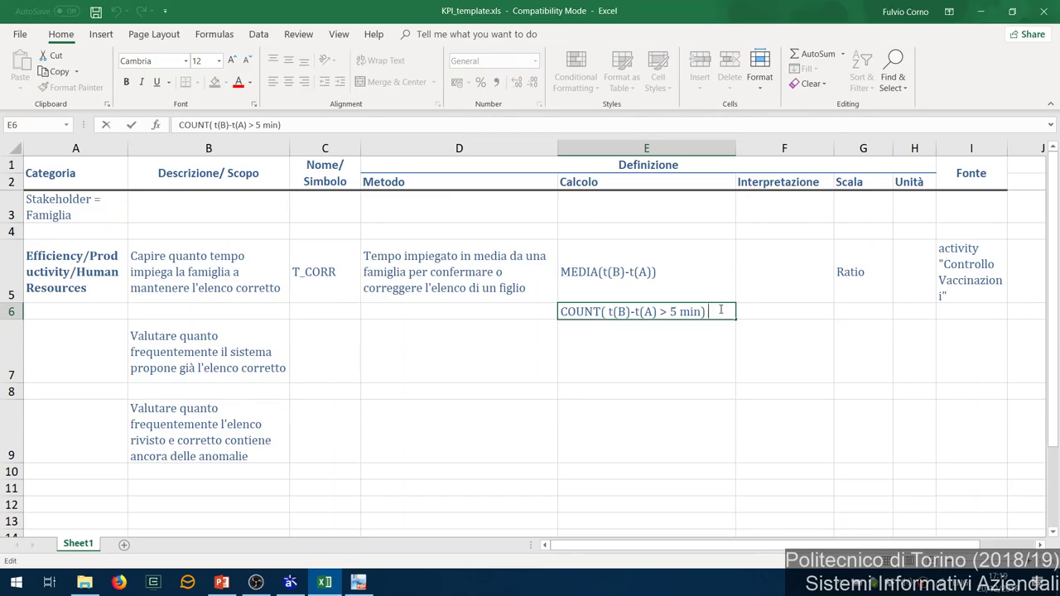
pyautogui.write('/ COUNT(')
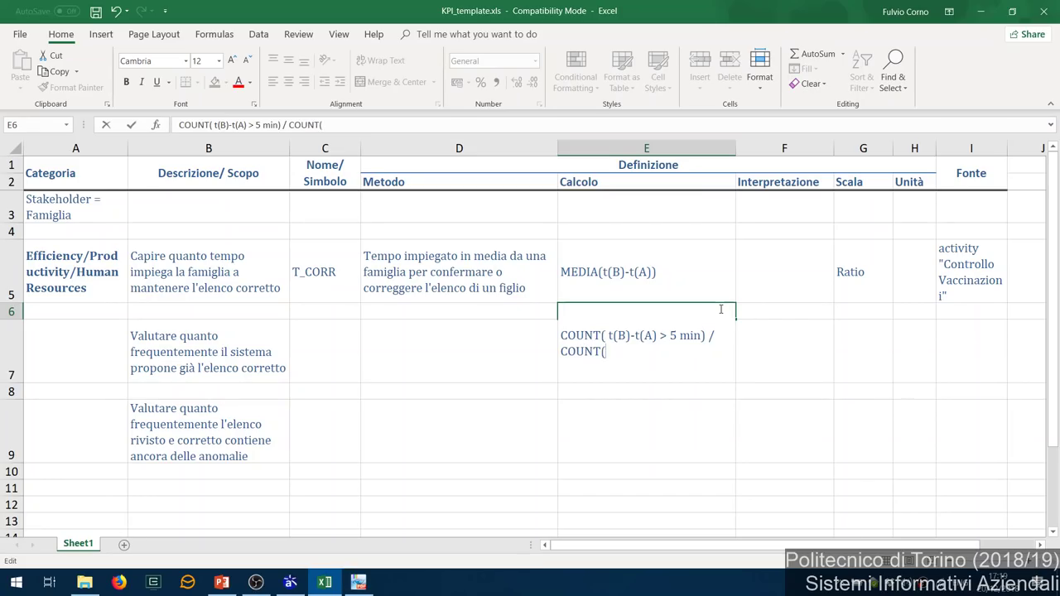
pyautogui.write('accessi)')
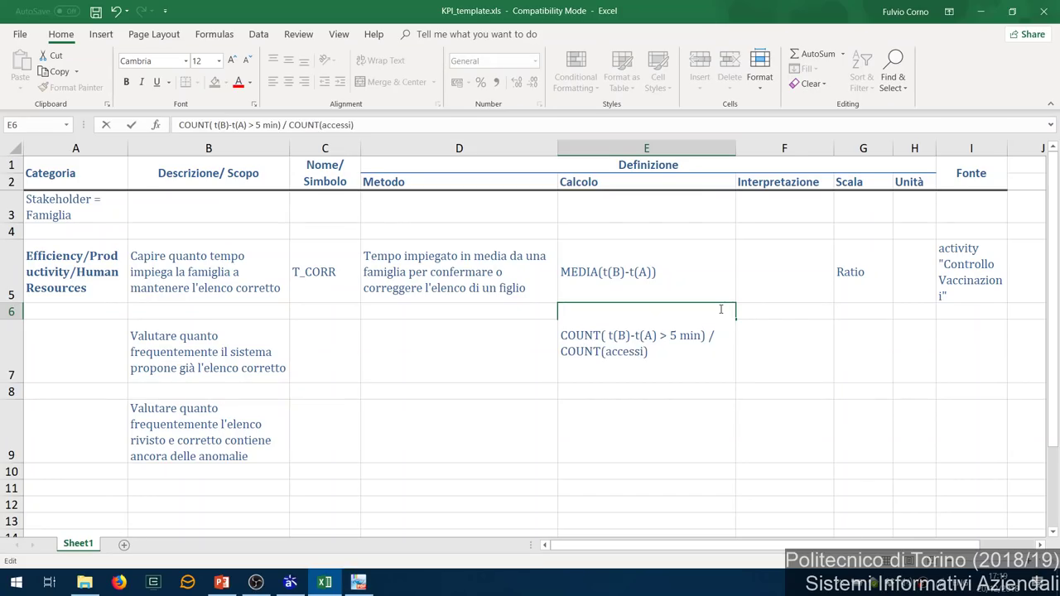
pyautogui.press('Return')
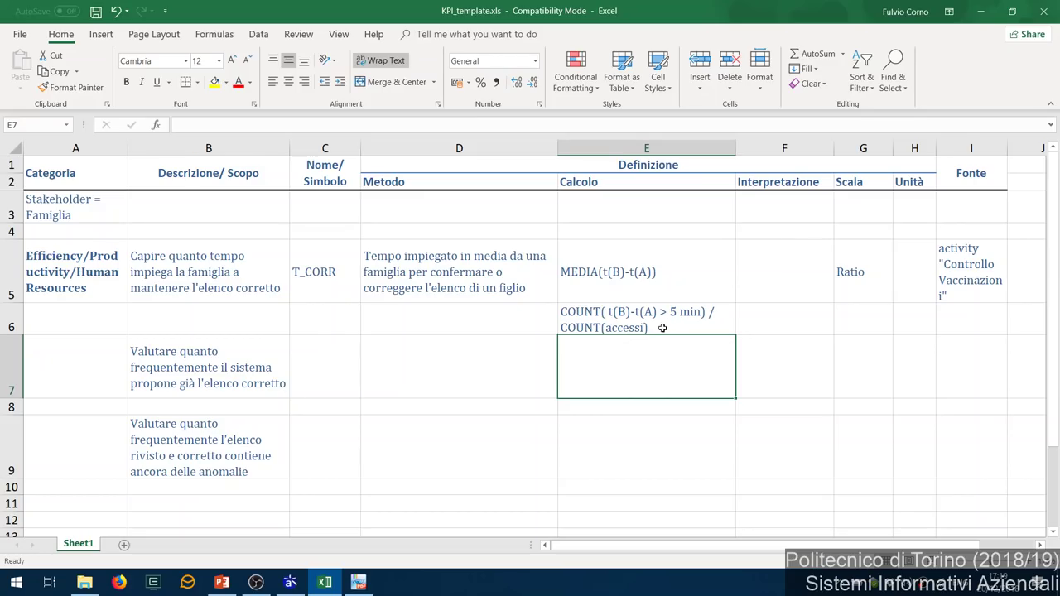
# Add (A) after "accessi" in the E6 calculation so that the divisor reads COUNT(accessi (A))
pyautogui.click(620, 327)
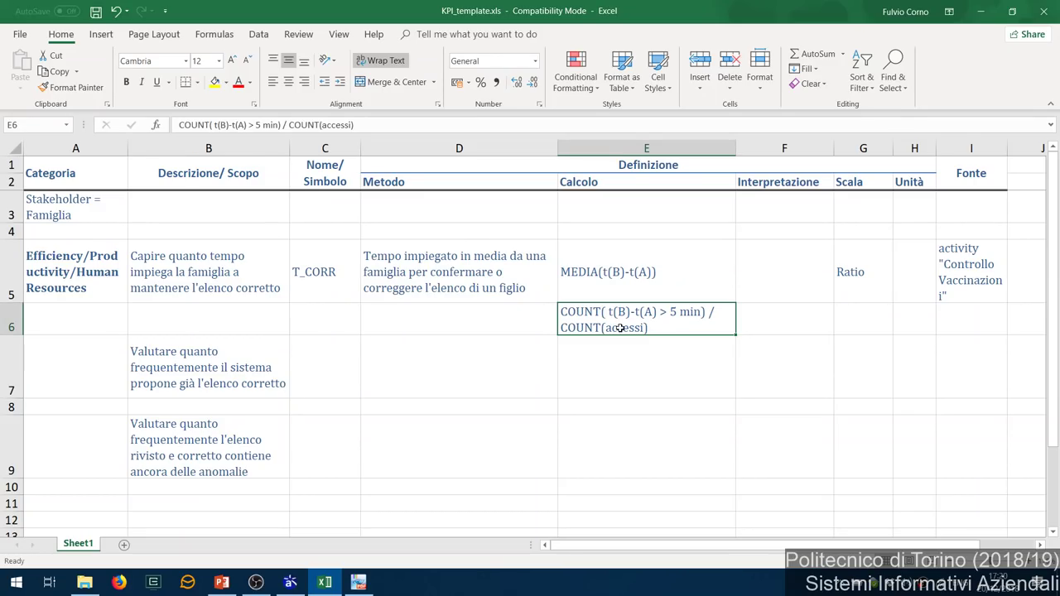
pyautogui.doubleClick(619, 328)
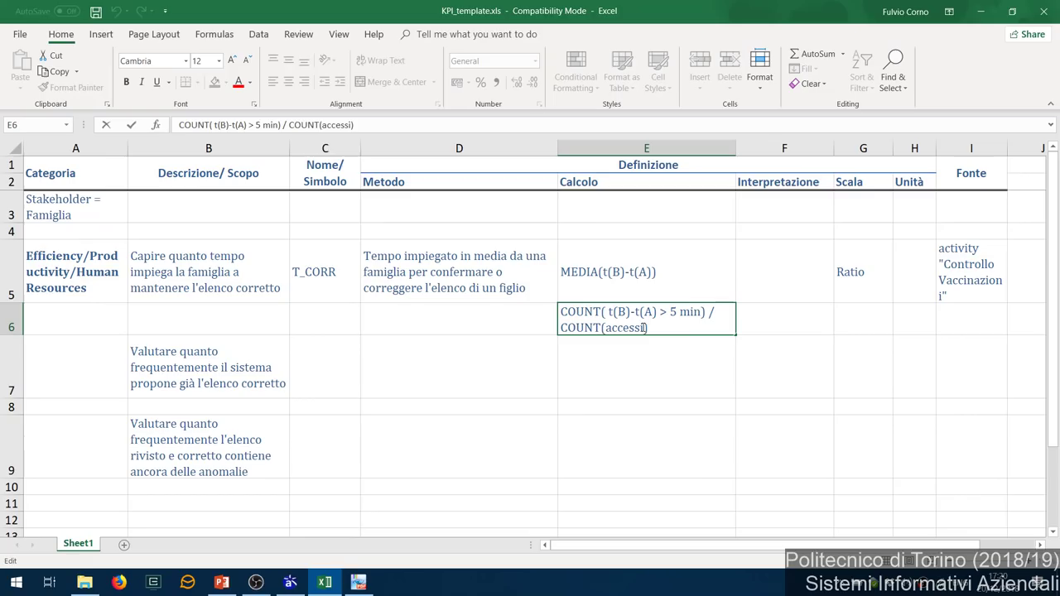
pyautogui.write('(A)')
pyautogui.click(766, 328)
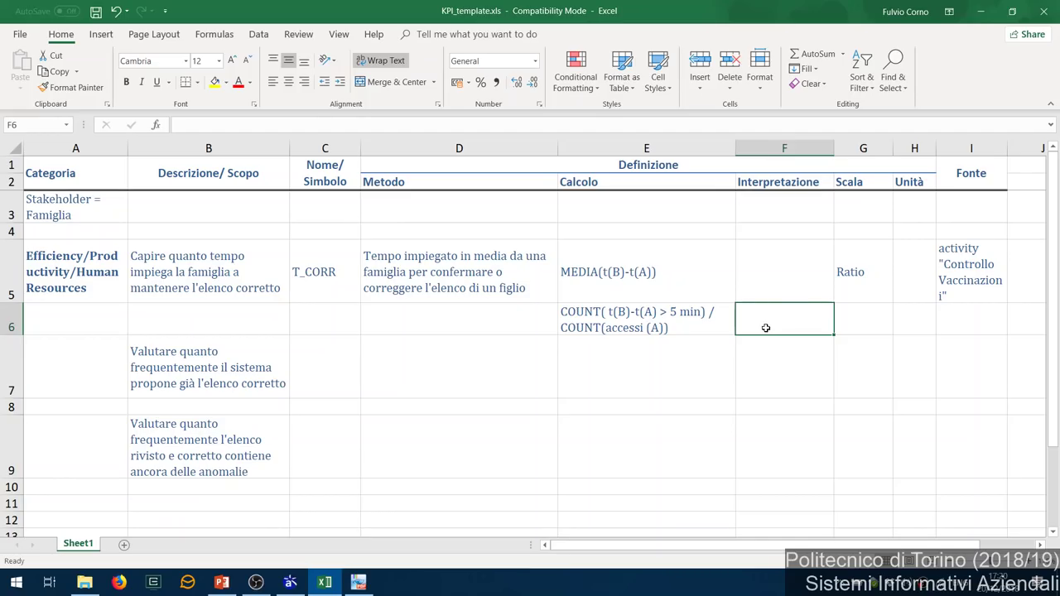
# Enter the units of the two calculations: min in H5 and % in H6
pyautogui.press('Right')
pyautogui.press('Right')
pyautogui.press('Up')
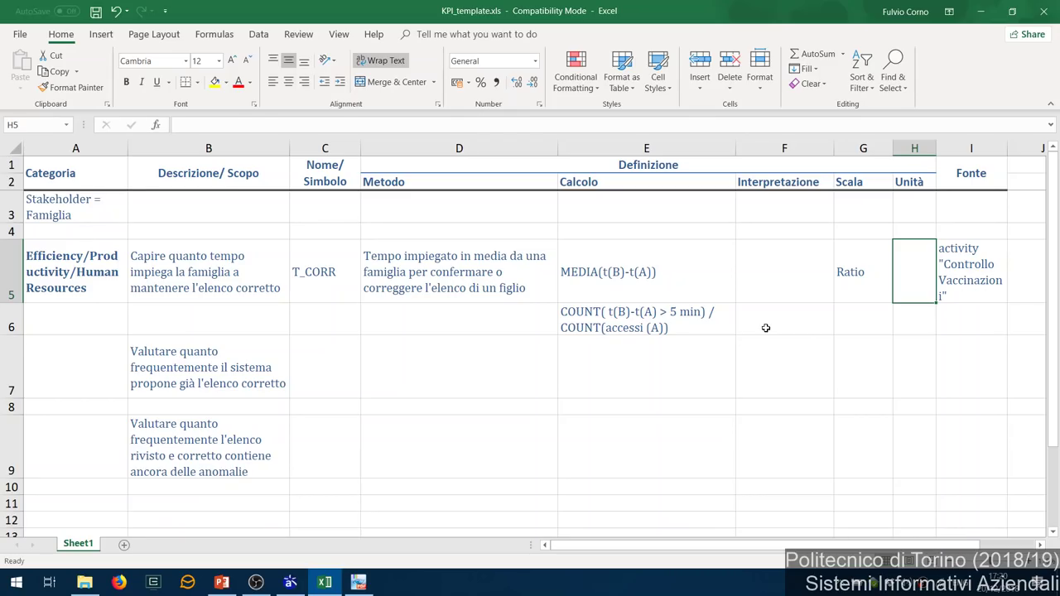
pyautogui.write('min')
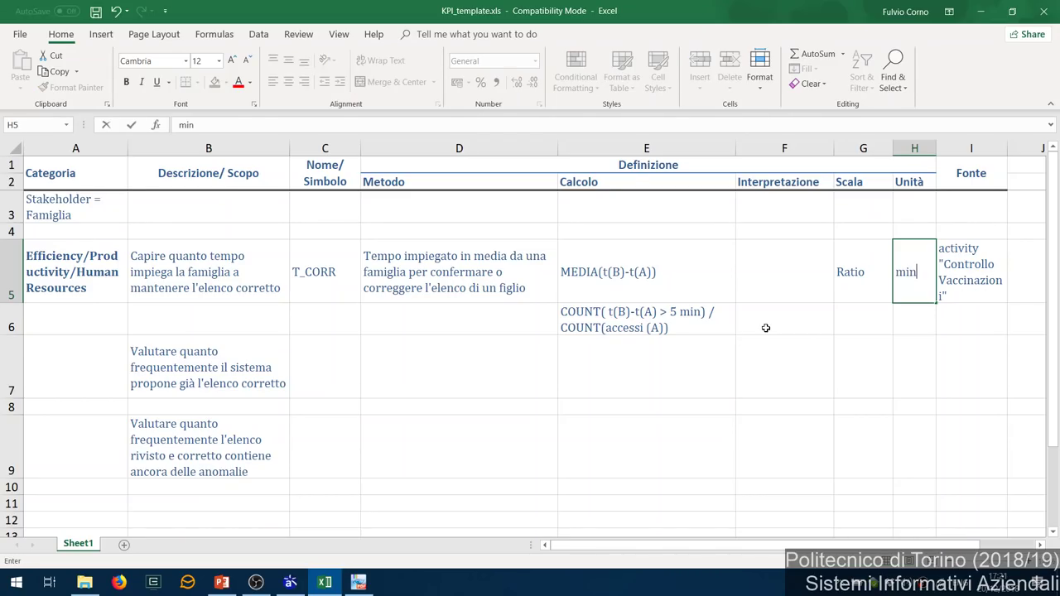
pyautogui.press('Return')
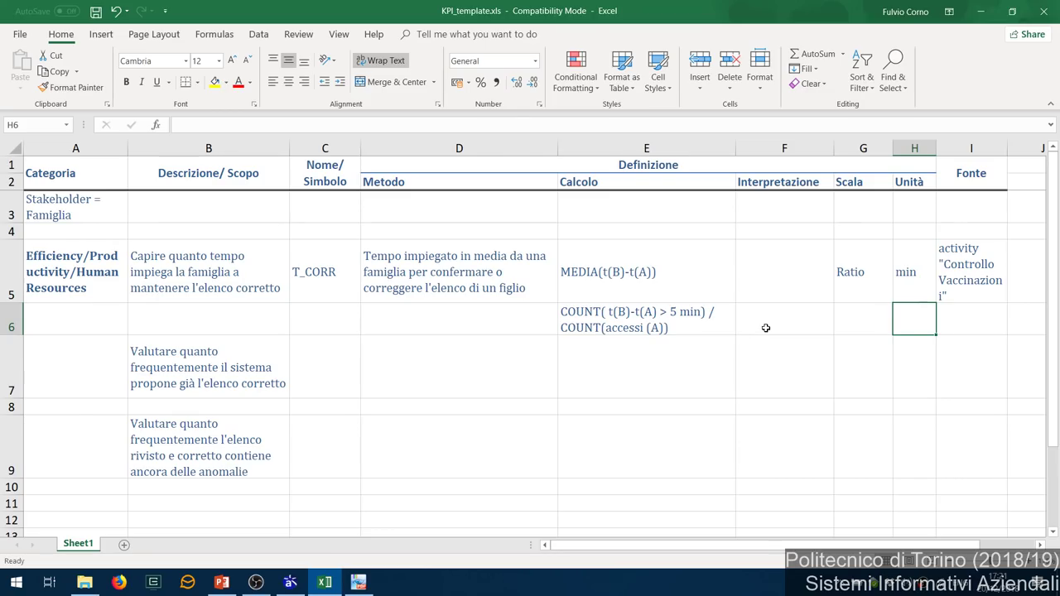
pyautogui.write('%')
pyautogui.press('Return')
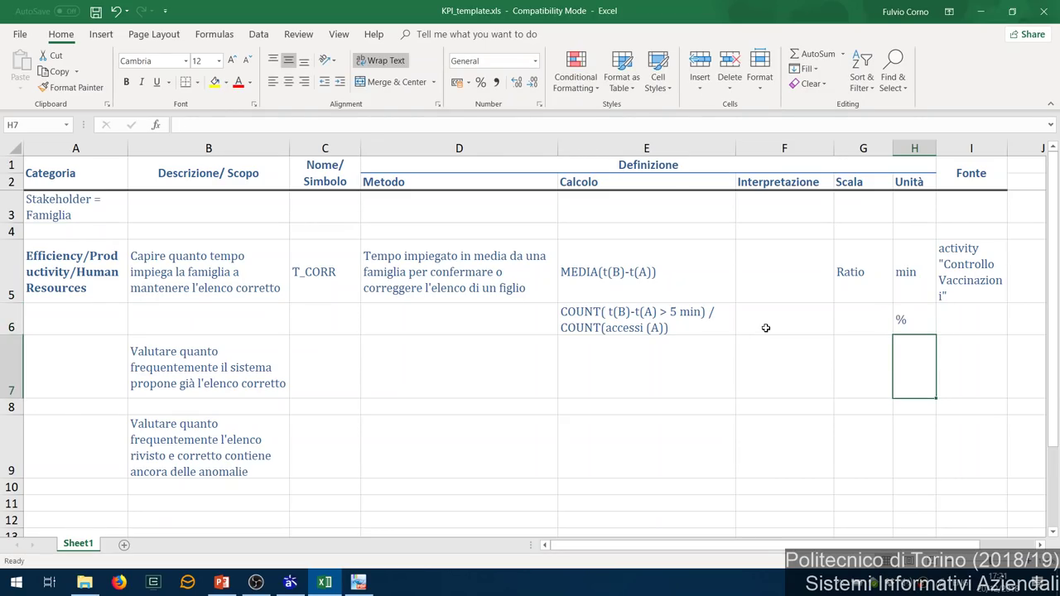
# Enter Ratio as the scale of the percentage indicator in G6
pyautogui.press('Up')
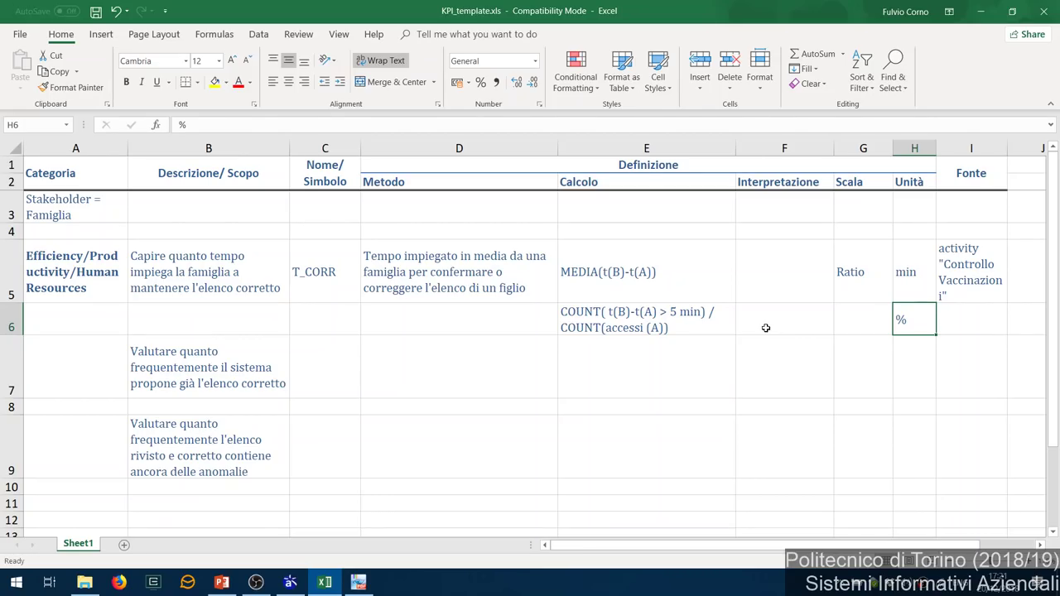
pyautogui.press('Left')
pyautogui.write('Raio')
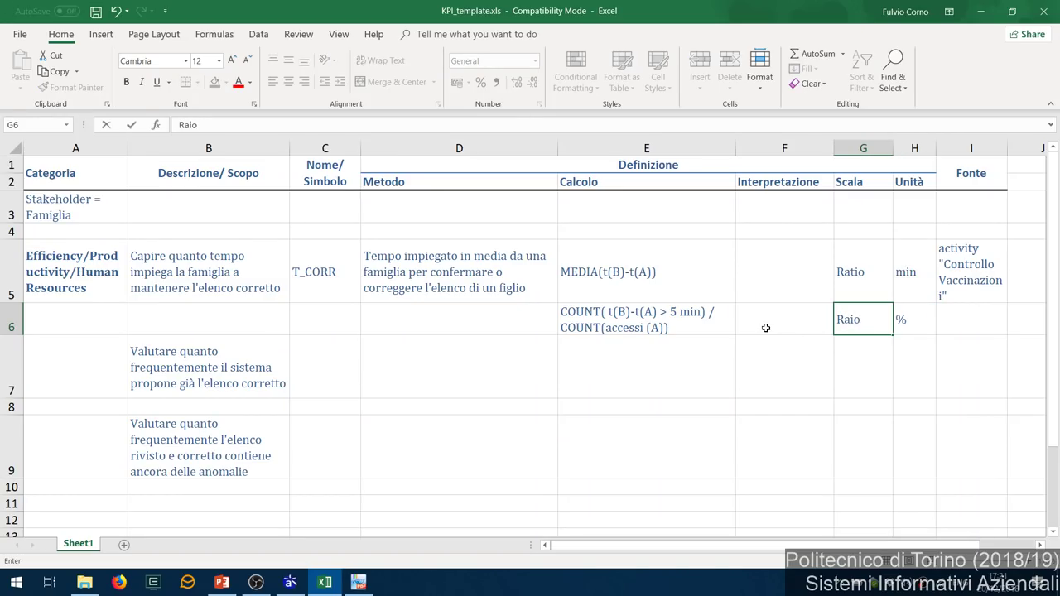
pyautogui.press('BackSpace')
pyautogui.press('BackSpace')
pyautogui.press('BackSpace')
pyautogui.write('rio')
pyautogui.press('BackSpace')
pyautogui.press('BackSpace')
pyautogui.press('BackSpace')
pyautogui.write('a')
pyautogui.press('Return')
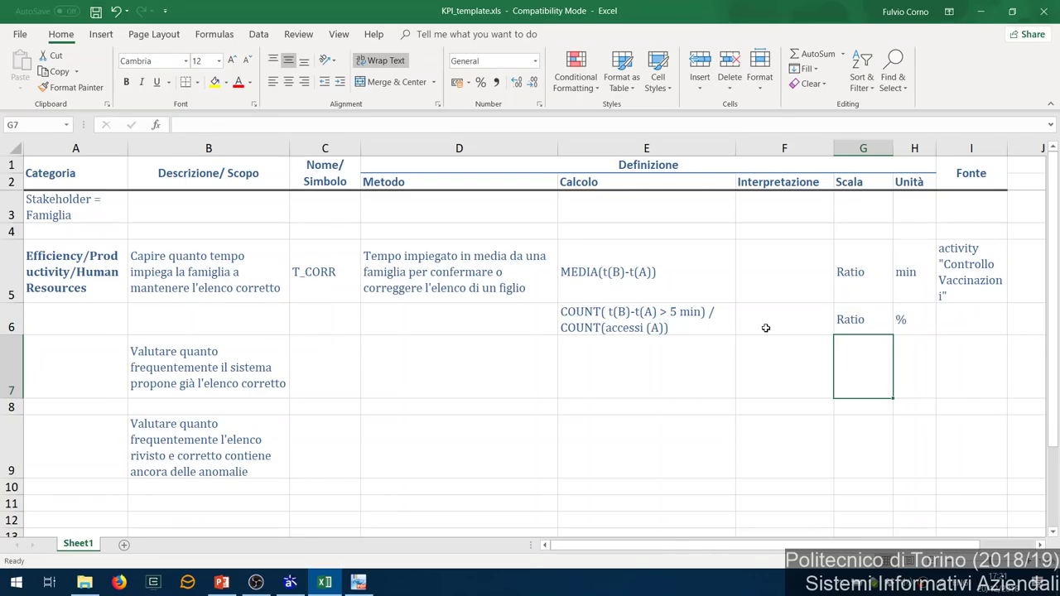
pyautogui.press('Up')
pyautogui.press('Right')
pyautogui.press('Left')
pyautogui.press('Left')
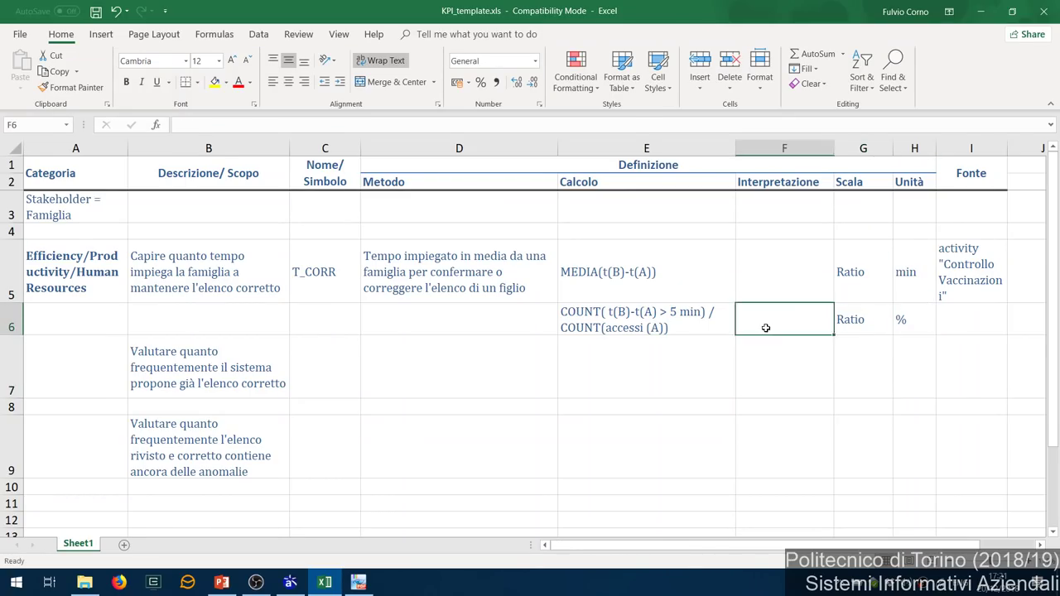
pyautogui.press('Left')
pyautogui.press('Right')
pyautogui.press('Right')
pyautogui.press('Right')
pyautogui.press('Left')
pyautogui.press('Left')
pyautogui.press('Left')
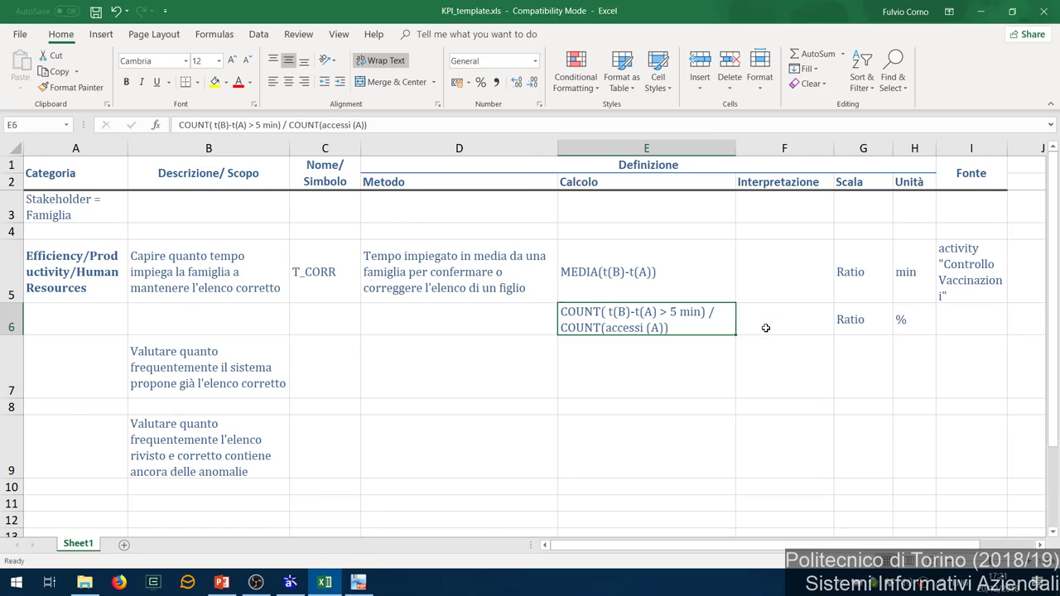
# Enter "ottimo < 3 min, accettabile < 10 min" as the interpretation of T_CORR in F5
pyautogui.press('Up')
pyautogui.press('Right')
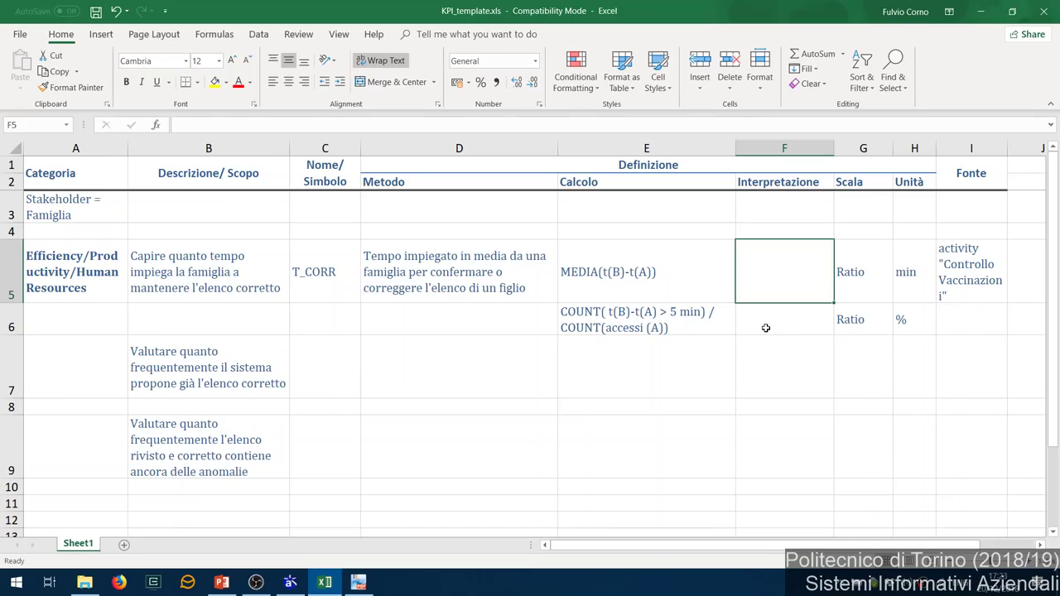
pyautogui.write('ottion')
pyautogui.press('BackSpace')
pyautogui.press('BackSpace')
pyautogui.write('mo M')
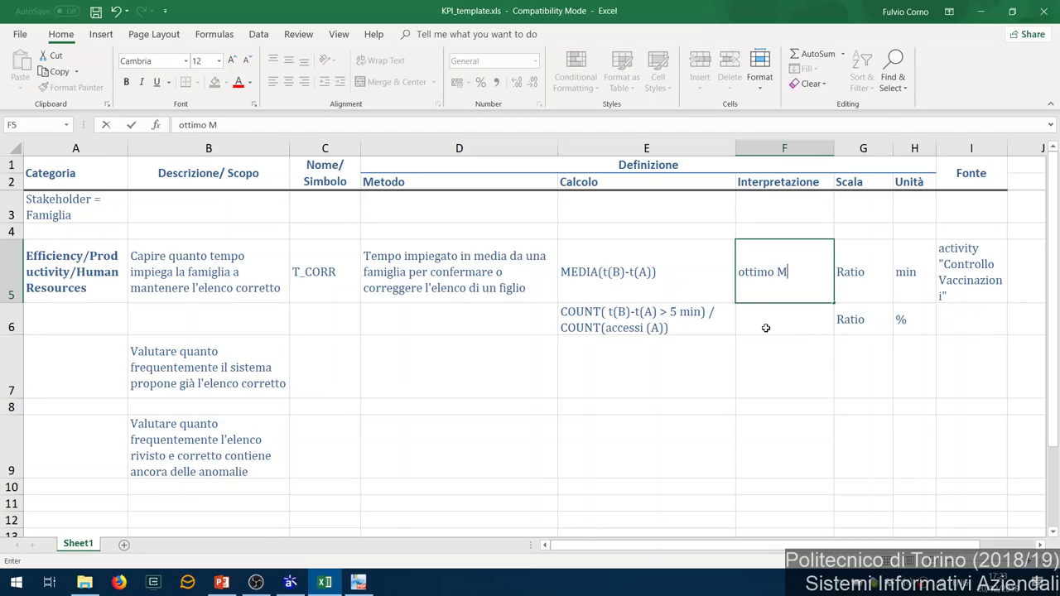
pyautogui.press('BackSpace')
pyautogui.write('< 3 min, accat')
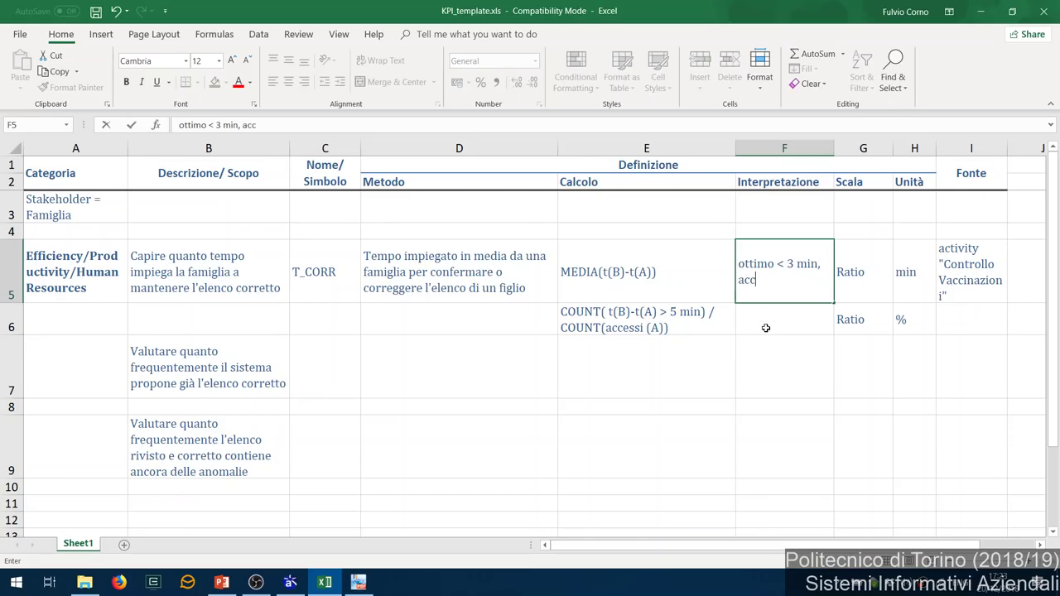
pyautogui.press('BackSpace')
pyautogui.press('BackSpace')
pyautogui.write('ettabile <')
pyautogui.press('BackSpace')
pyautogui.write('< 10 min')
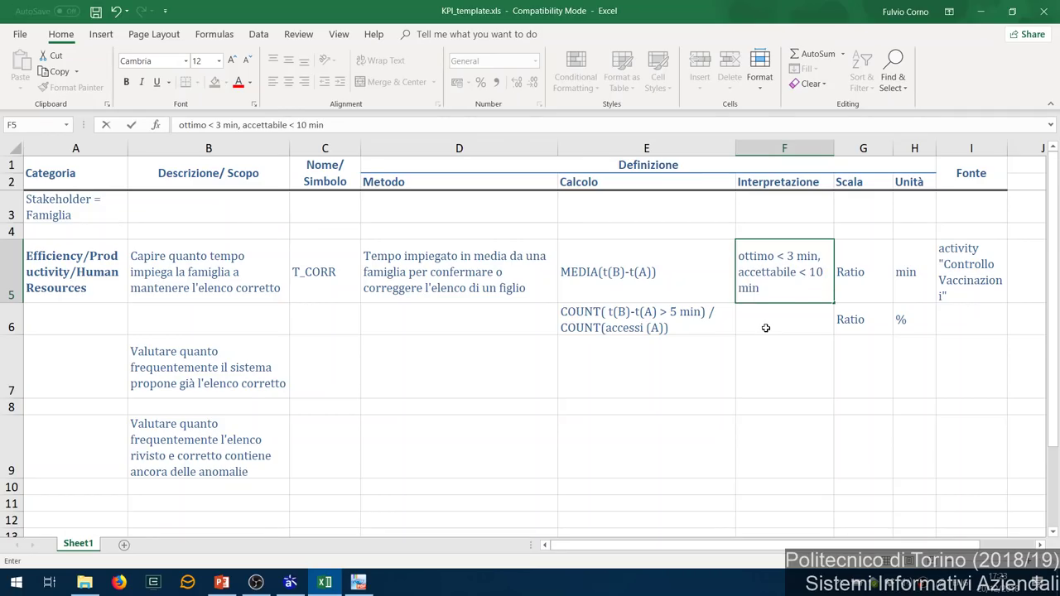
pyautogui.press('Return')
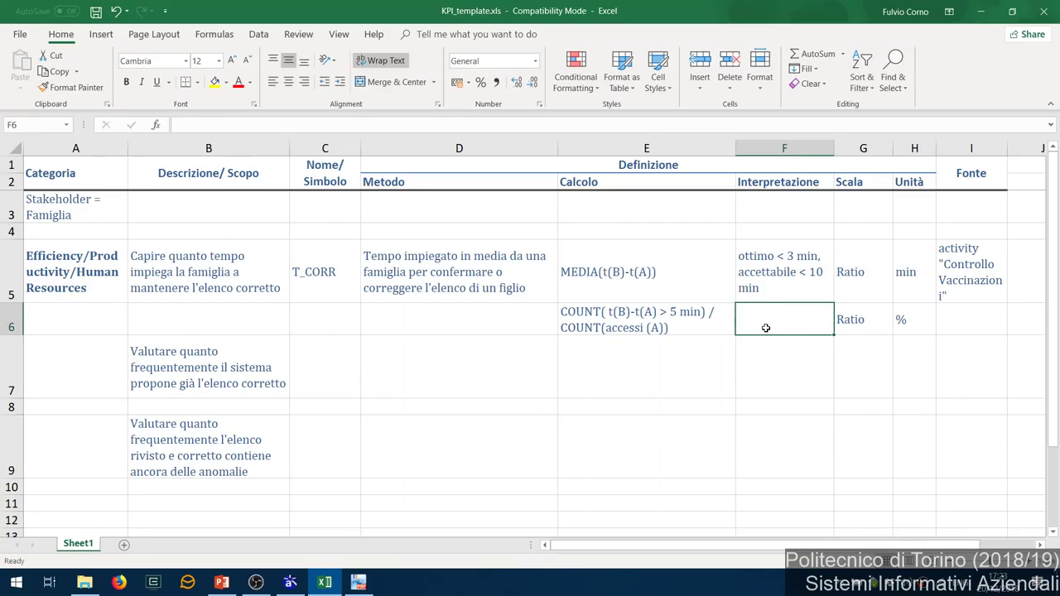
# Append ", più piccolo possibile" to the T_CORR interpretation in F5
pyautogui.press('Up')
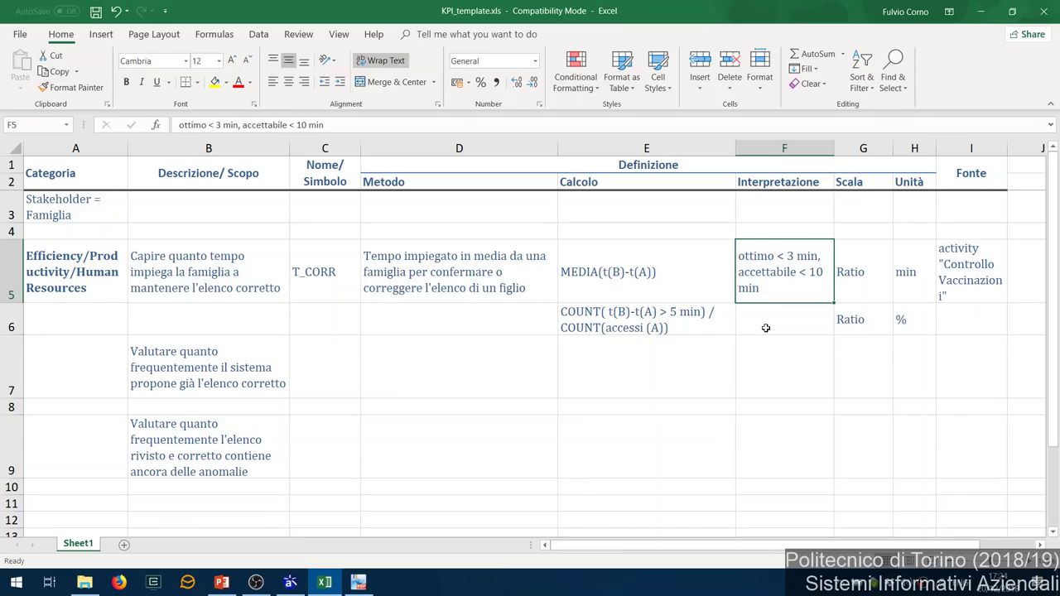
pyautogui.click(766, 328)
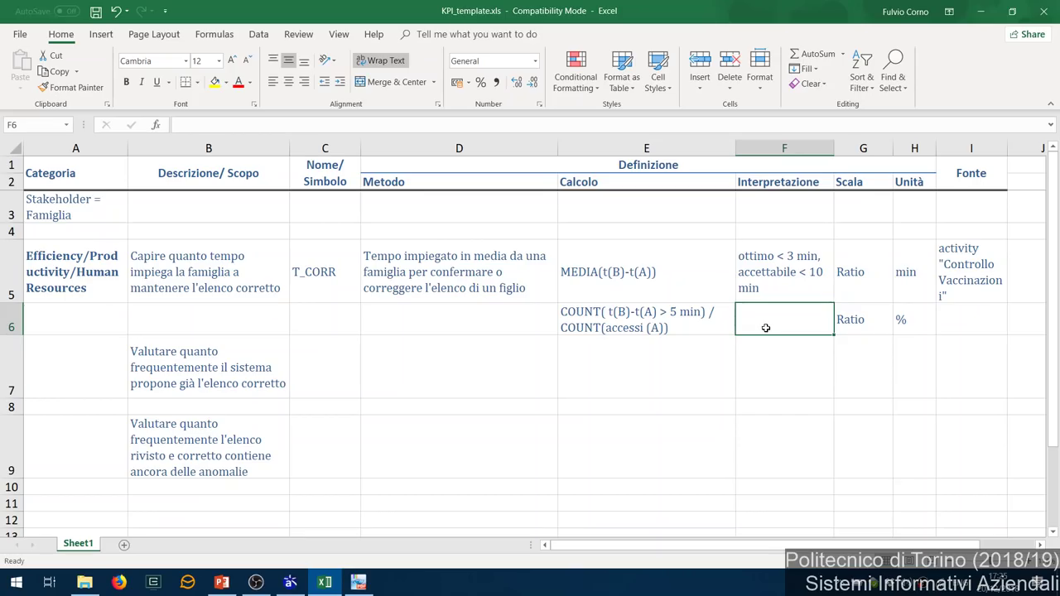
pyautogui.press('Up')
pyautogui.press('F2')
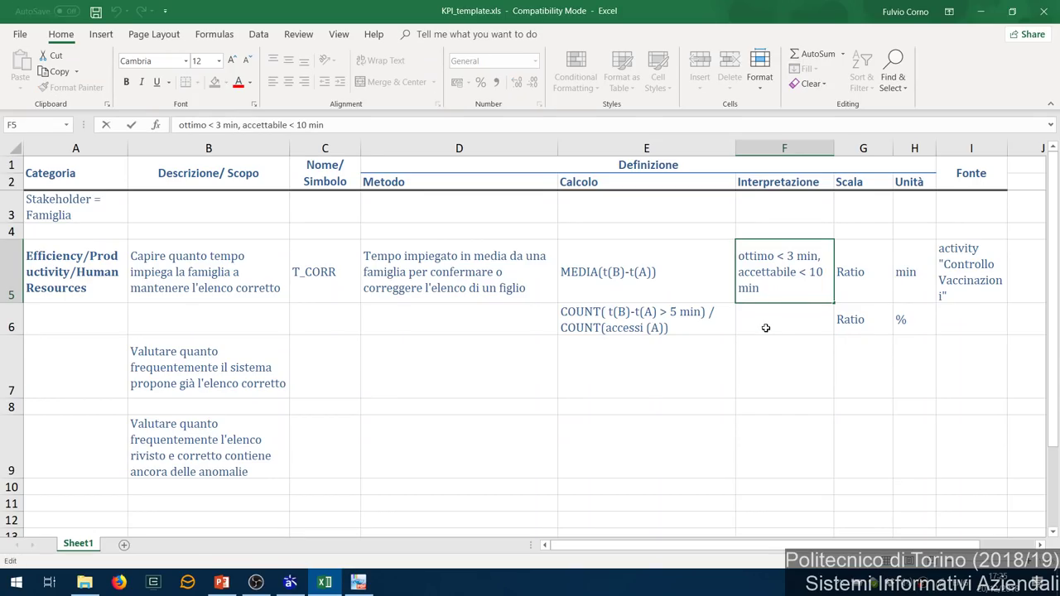
pyautogui.write(', più piccolo possibile')
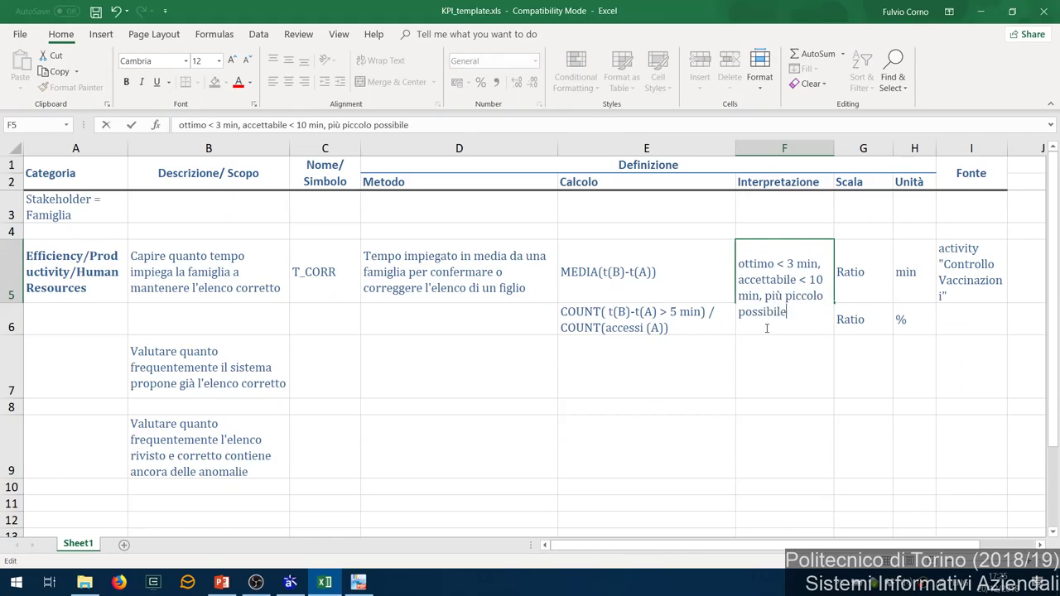
pyautogui.press('Return')
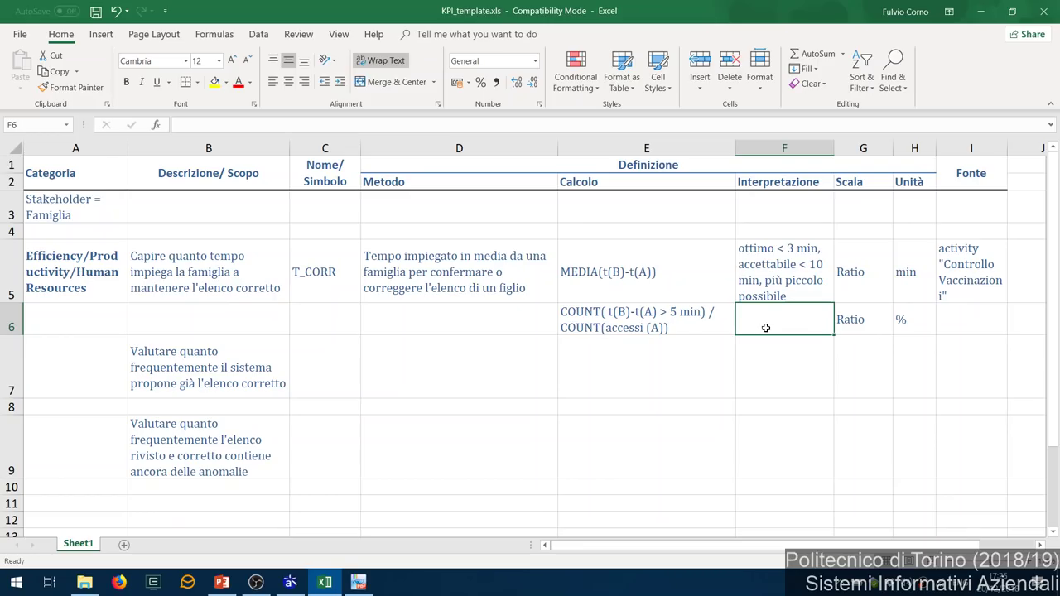
# Enter "ottimo < 10%, accettabile < 30%, più piccolo possibile" as the interpretation of the percentage indicator in F6
pyautogui.write('ottimo')
pyautogui.press('BackSpace')
pyautogui.press('BackSpace')
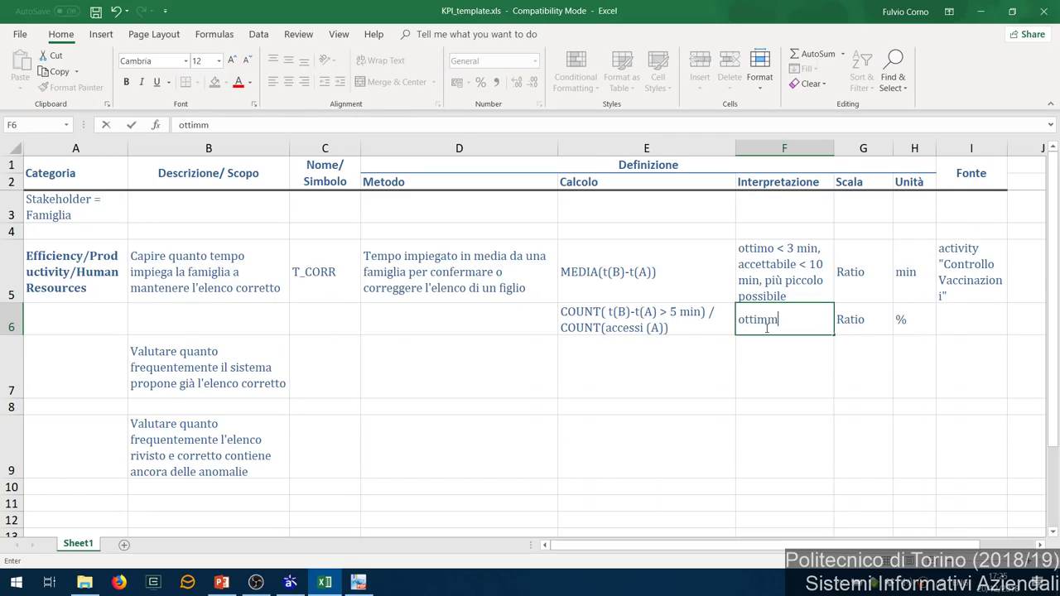
pyautogui.write('o < 105')
pyautogui.press('BackSpace')
pyautogui.write('%, accettabi')
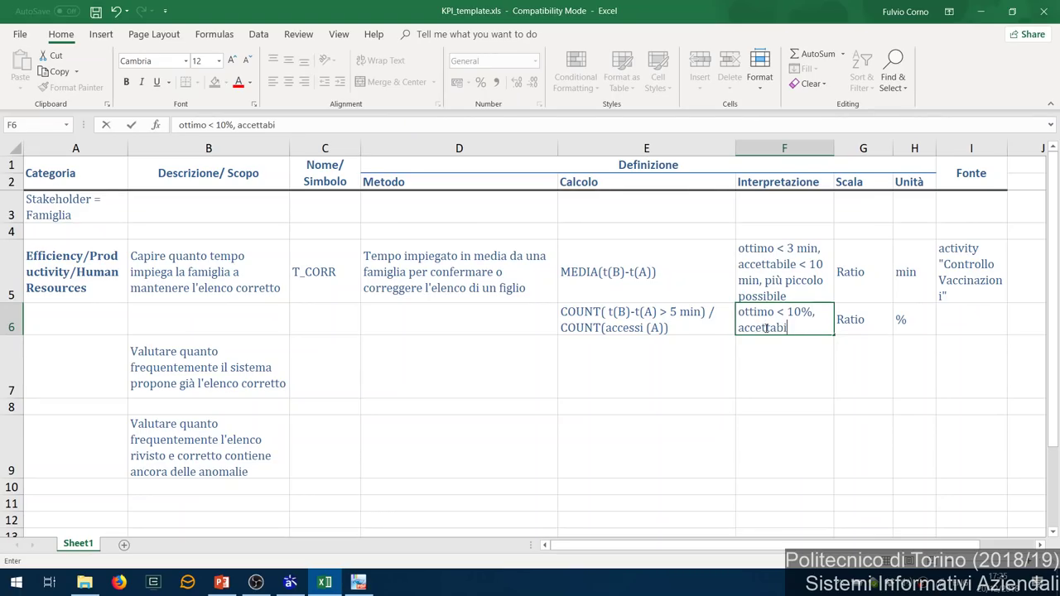
pyautogui.write('le')
pyautogui.write(' < 30')
pyautogui.write('%,')
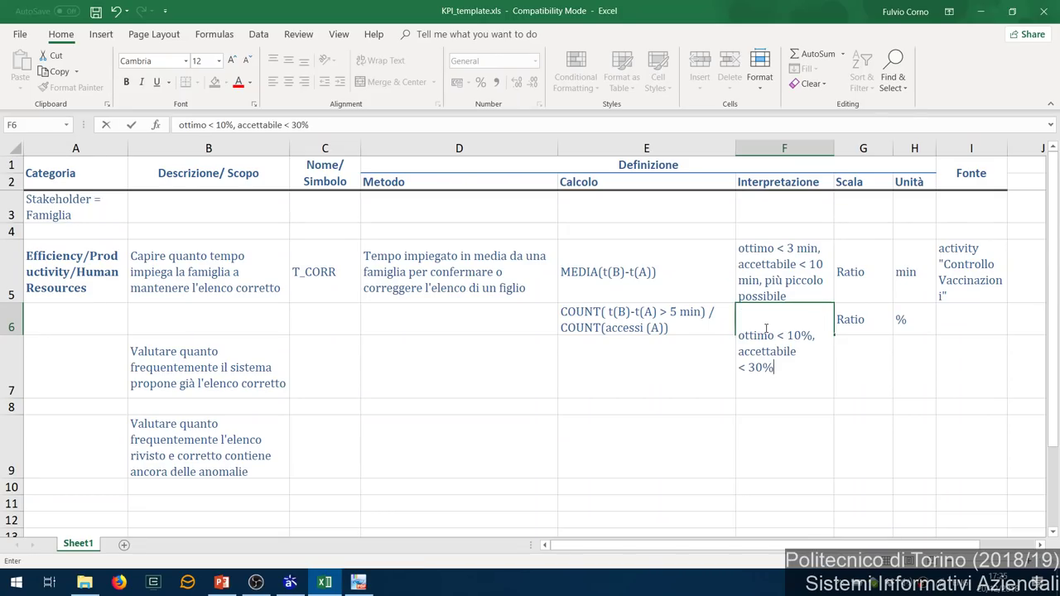
pyautogui.write(' più piccolo possibile')
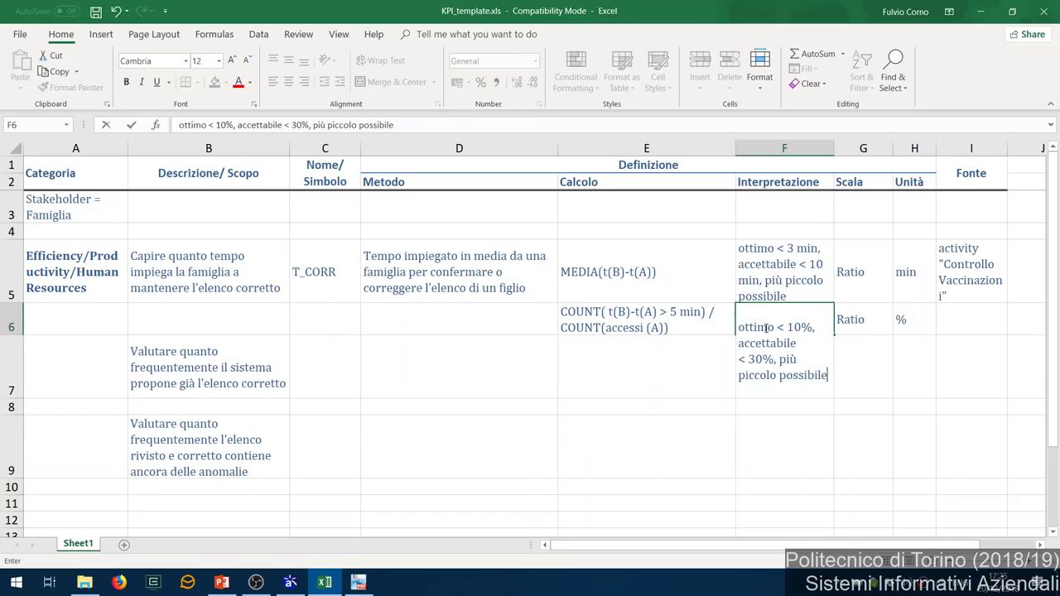
pyautogui.press('Return')
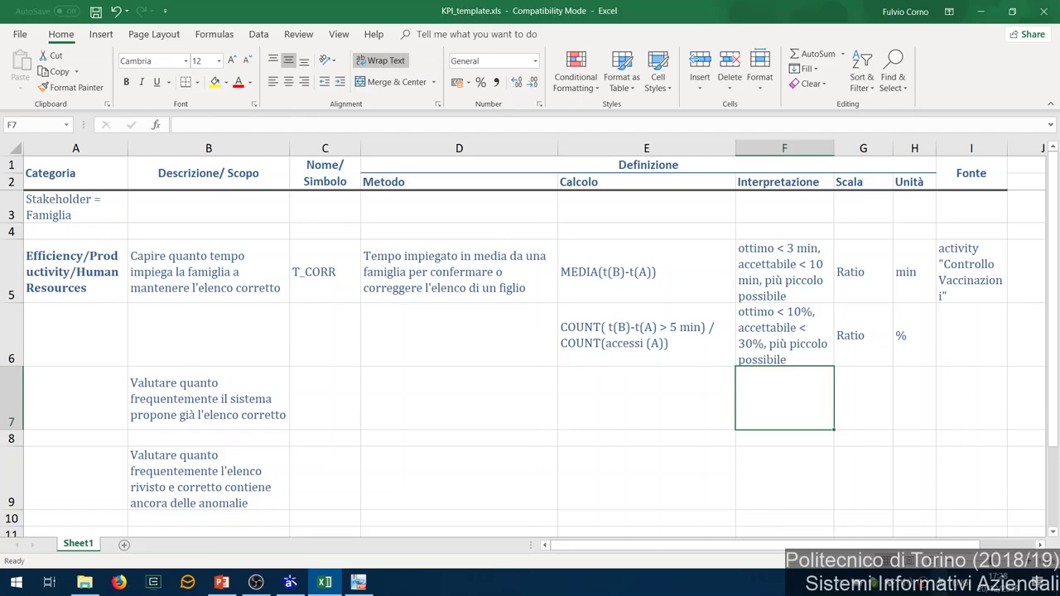
pyautogui.rightClick(921, 586)
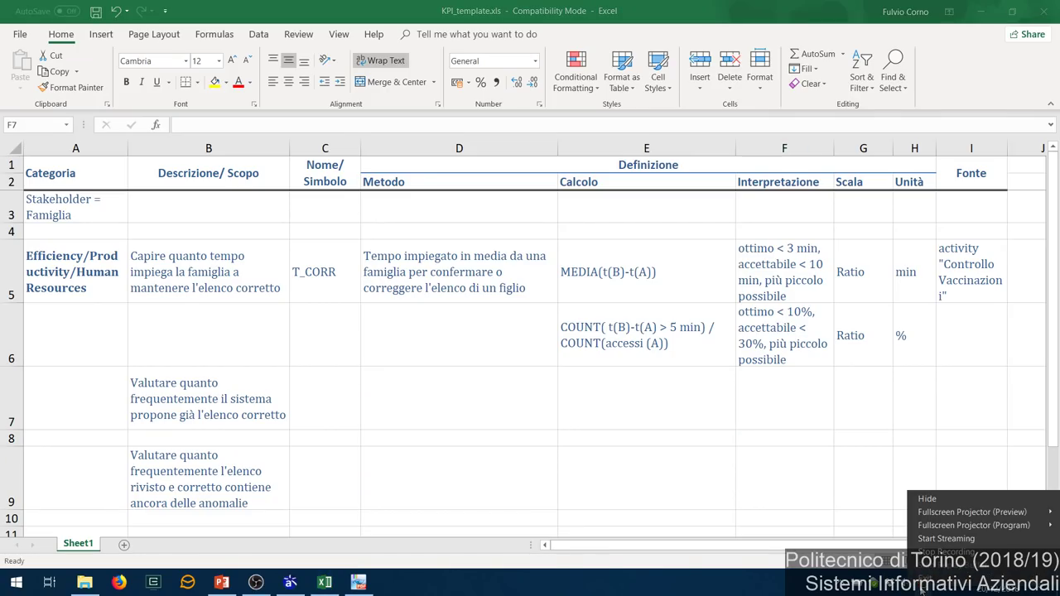